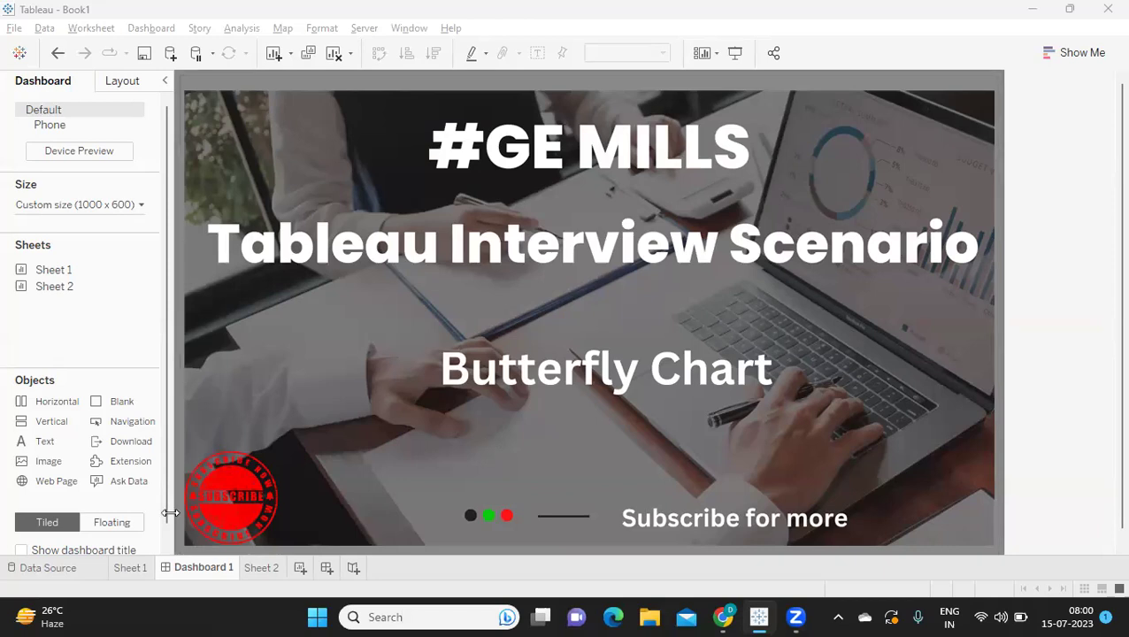
# Switch to the empty Sheet 2 worksheet.
pyautogui.click(261, 568)
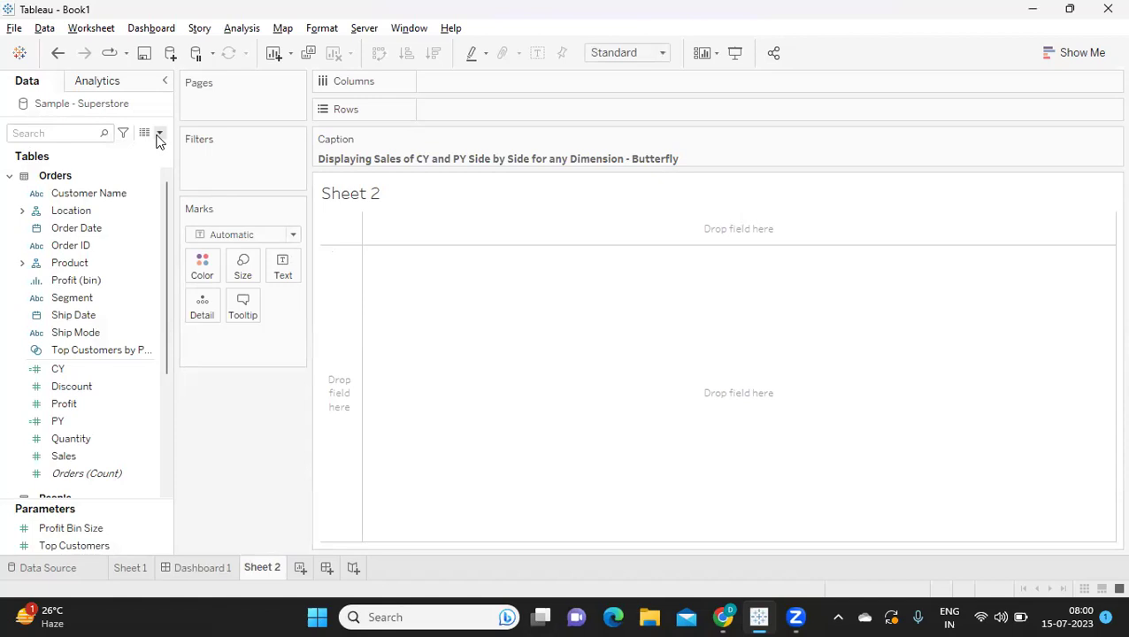
# Create a new calculated field named CY Sales.
pyautogui.click(160, 135)
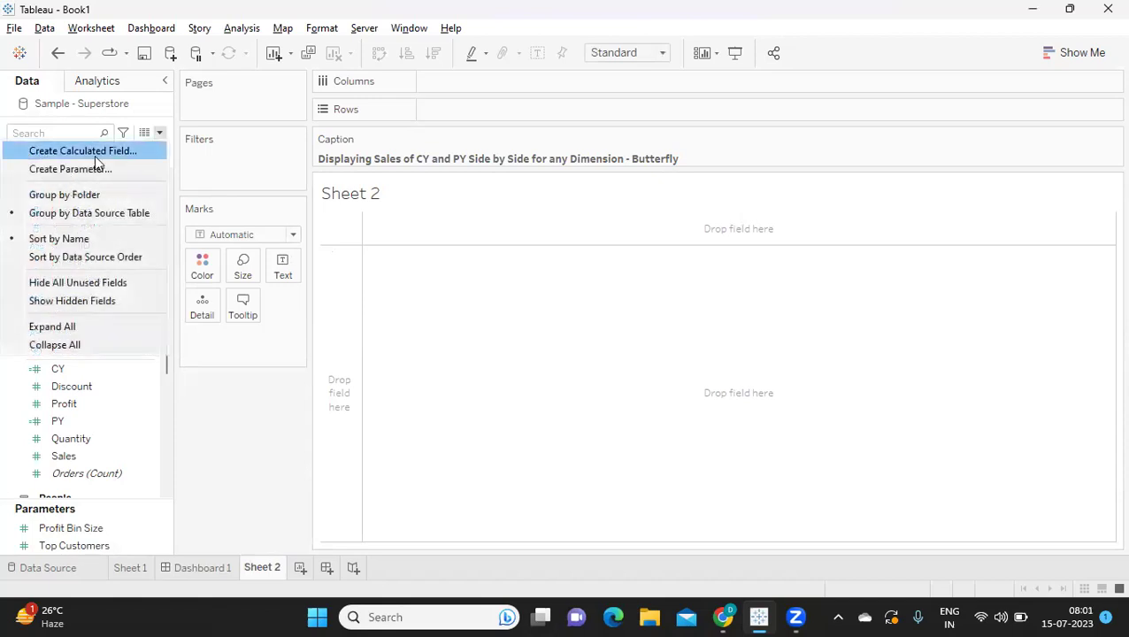
pyautogui.click(95, 152)
pyautogui.click(608, 264)
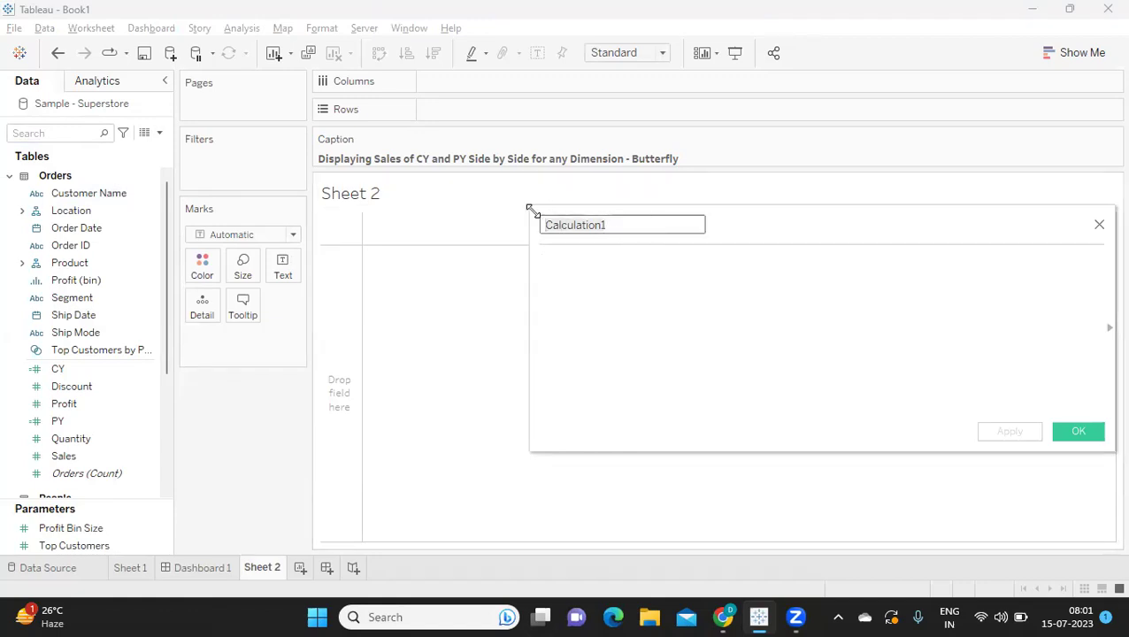
pyautogui.write('CY Sale')
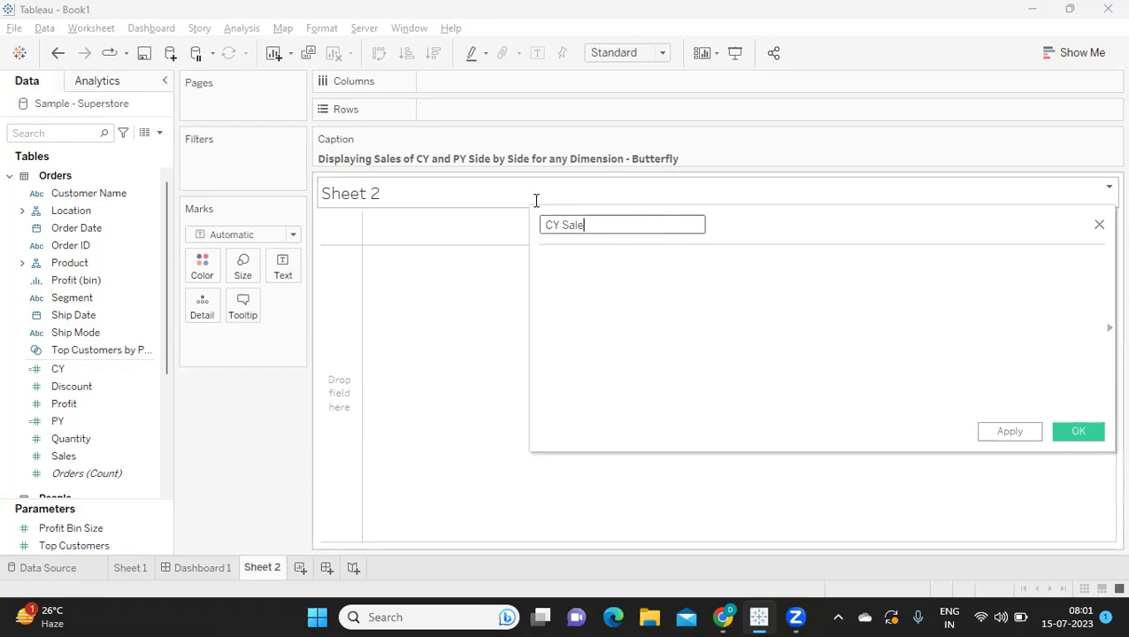
pyautogui.write('s')
pyautogui.press('Tab')
# Write the condition comparing YEAR([Order Date]) with MAX(YEAR([Order Date])).
pyautogui.write('if')
pyautogui.press('Return')
pyautogui.write('y')
pyautogui.press('Return')
pyautogui.write('or')
pyautogui.press('Down')
pyautogui.press('Return')
pyautogui.write('=')
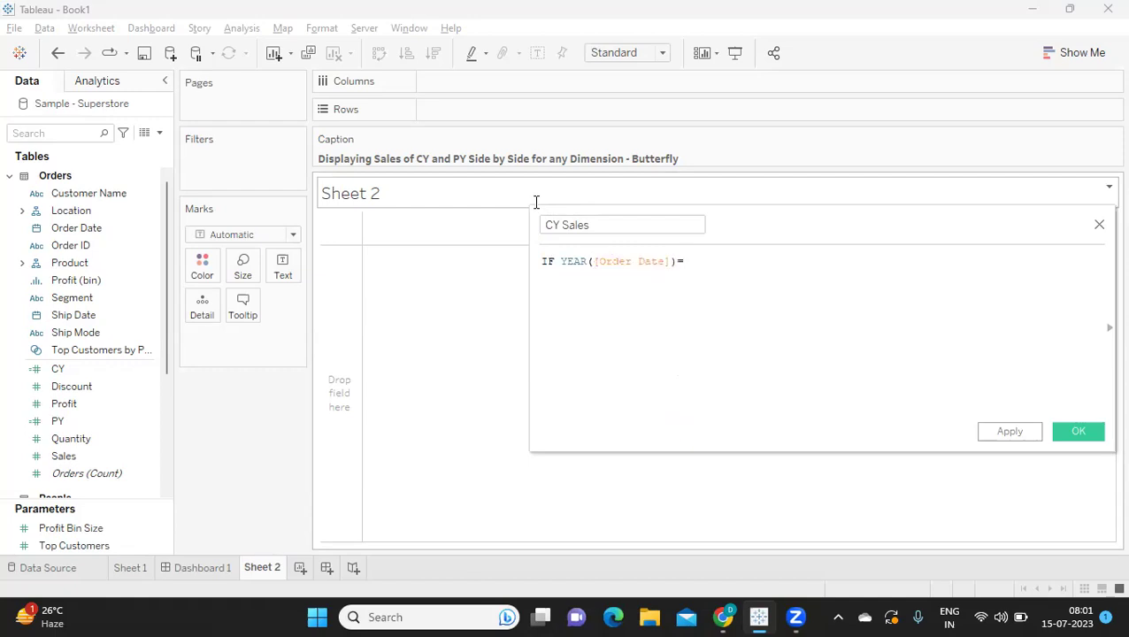
pyautogui.write('(MAX()')
pyautogui.write('YEAR(or')
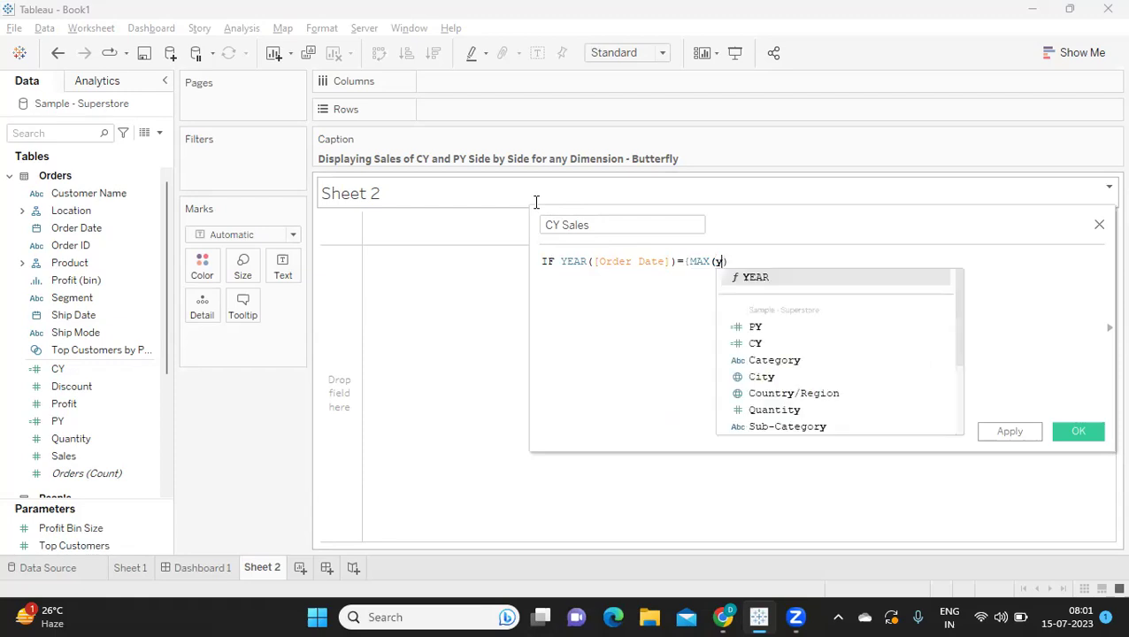
pyautogui.press('Down')
pyautogui.press('Return')
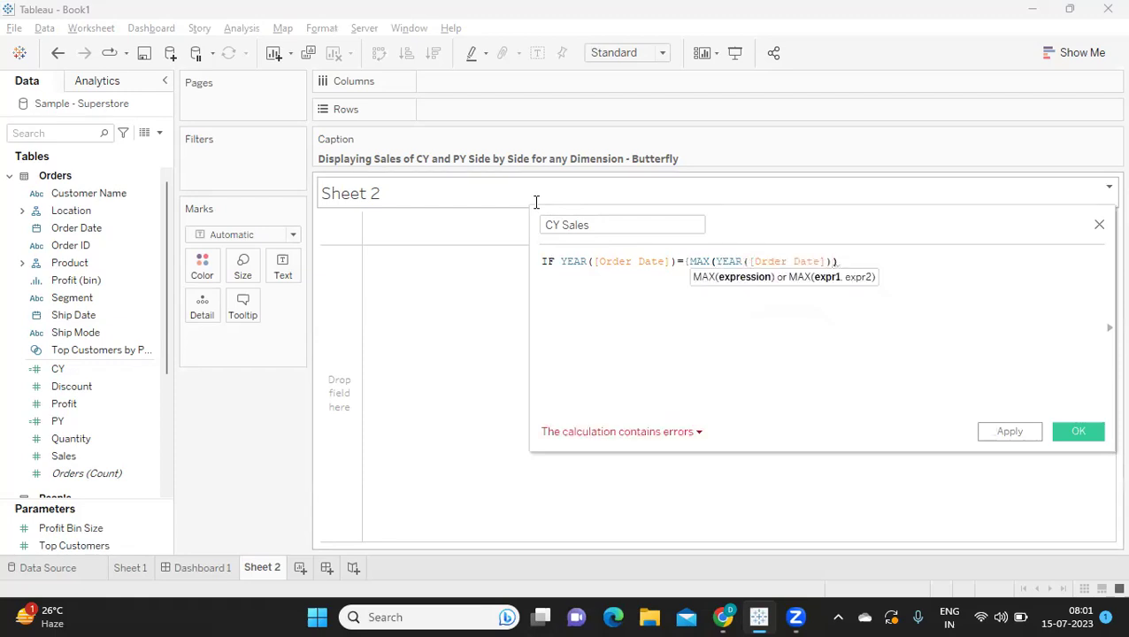
pyautogui.write('))')
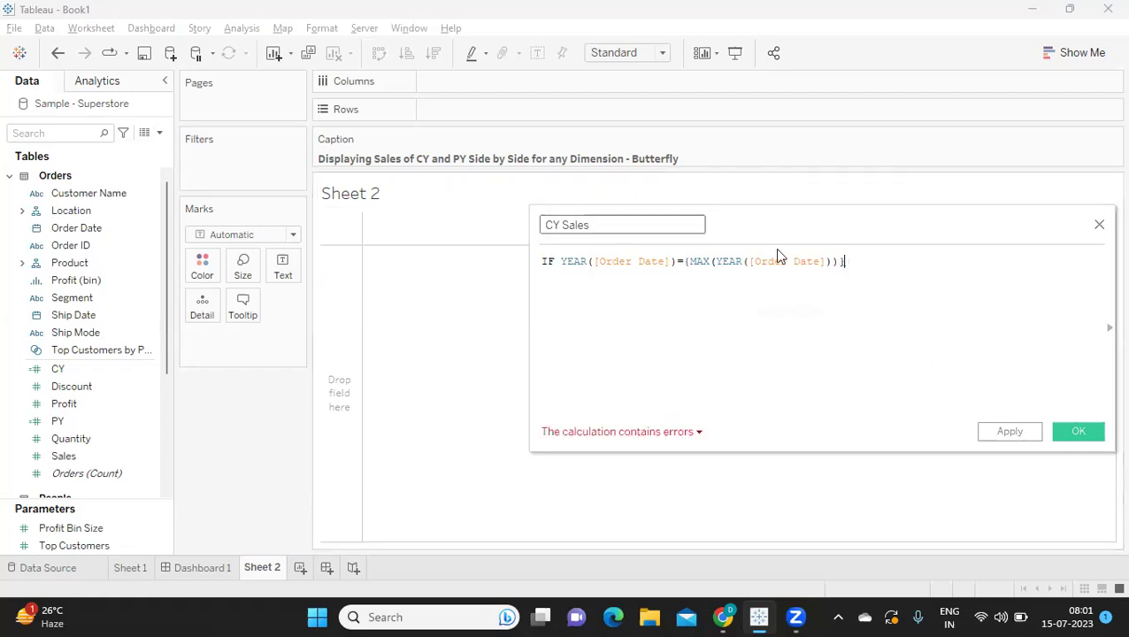
# Finish the formula as {MAX(YEAR([Order Date]))} THEN [Sales] END and apply it.
pyautogui.moveTo(846, 261); pyautogui.dragTo(684, 263)
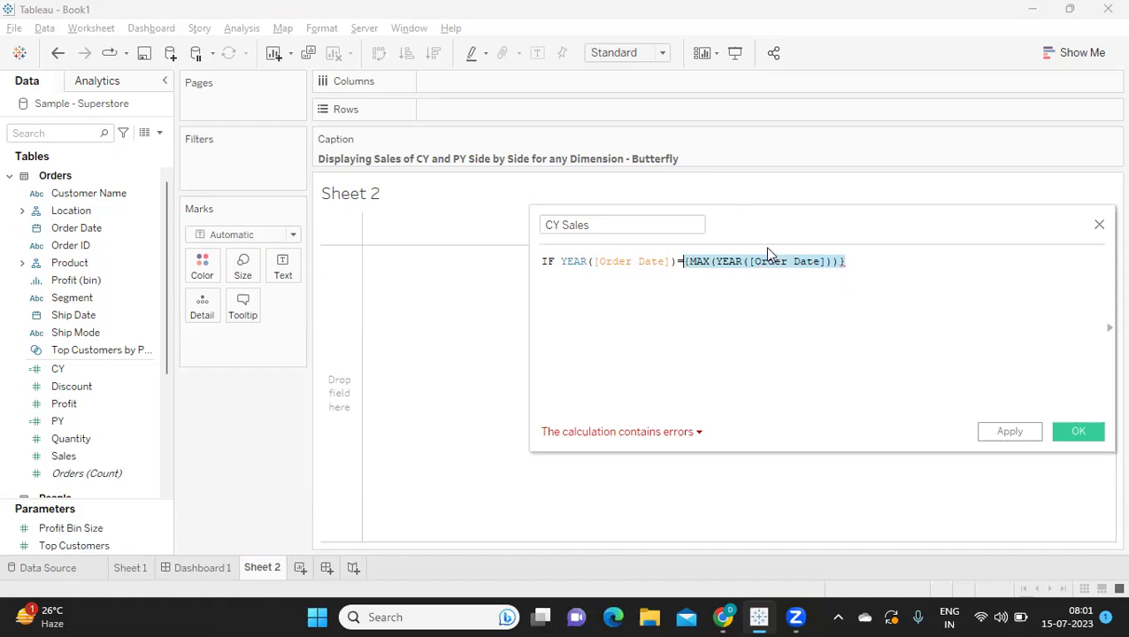
pyautogui.click(878, 262)
pyautogui.write('THEN')
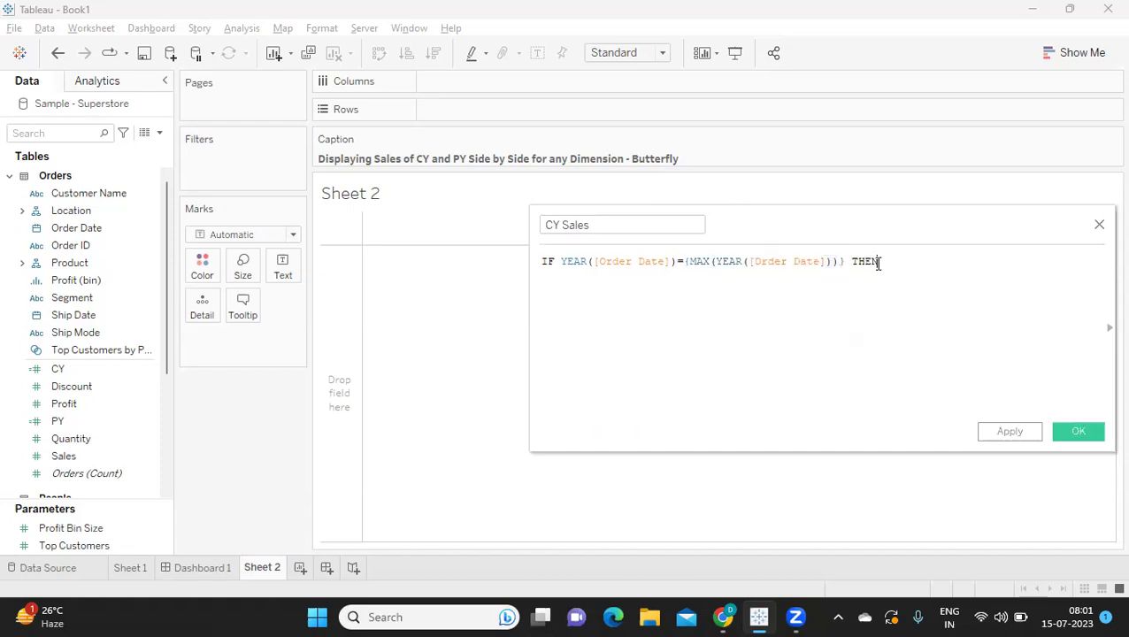
pyautogui.write(' [Sa')
pyautogui.press('Return')
pyautogui.write('end')
pyautogui.press('Return')
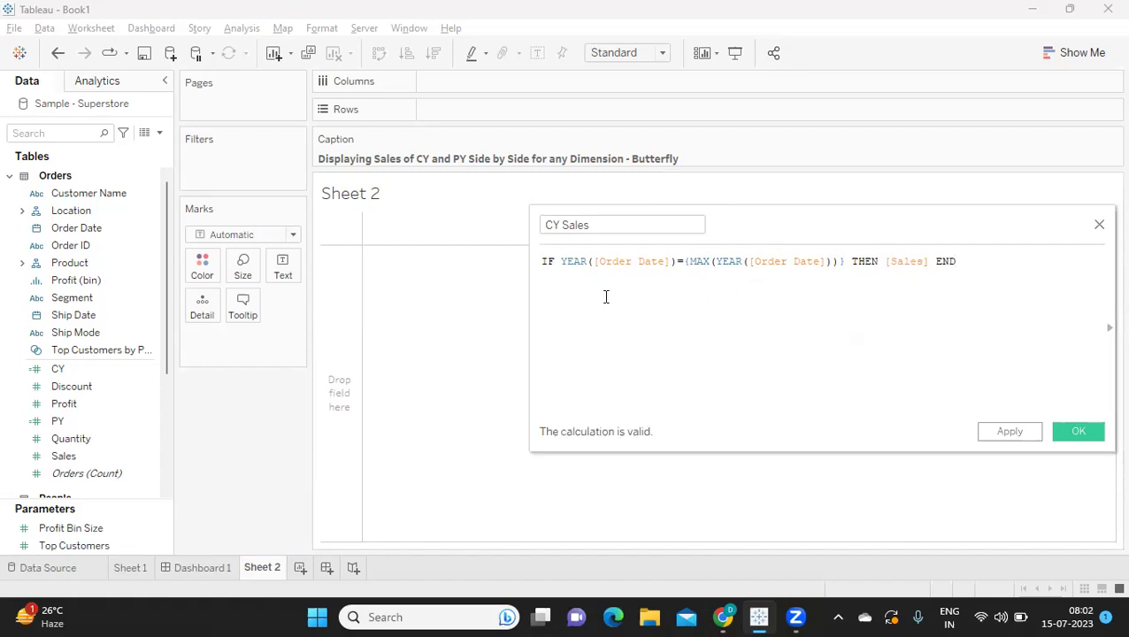
pyautogui.click(1009, 434)
# Save CY Sales and duplicate the field.
pyautogui.click(1066, 434)
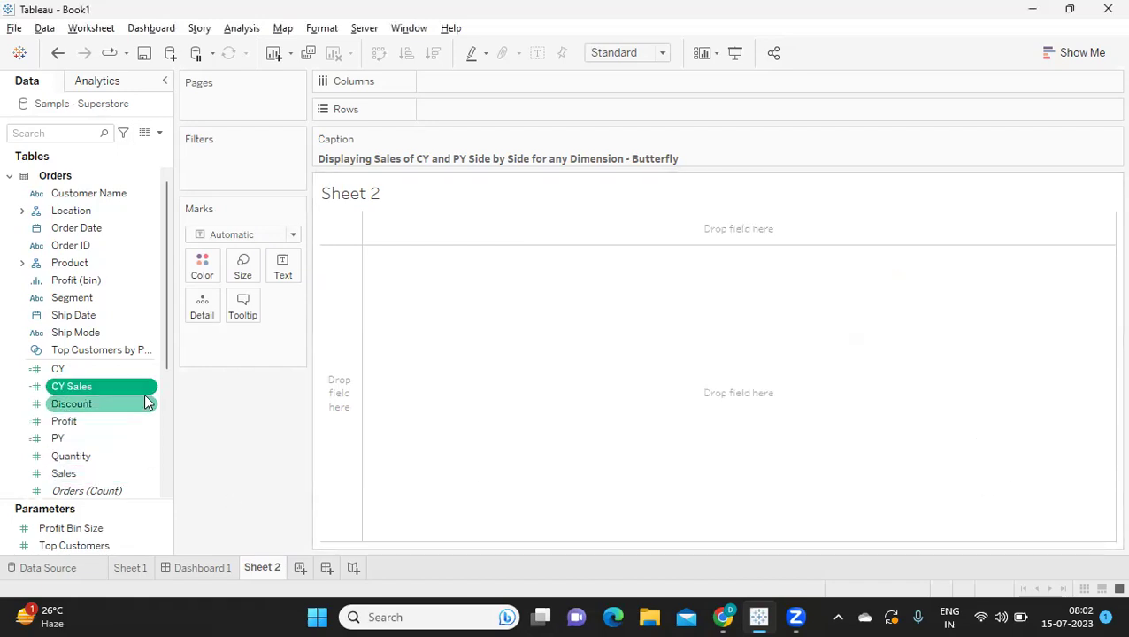
pyautogui.click(150, 389)
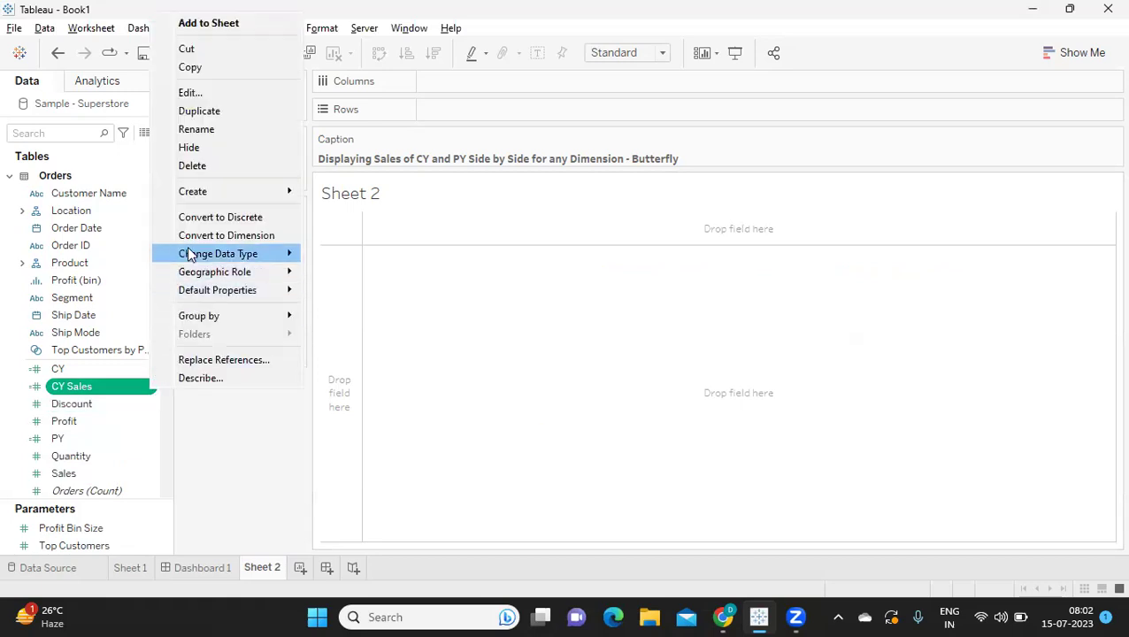
pyautogui.click(212, 111)
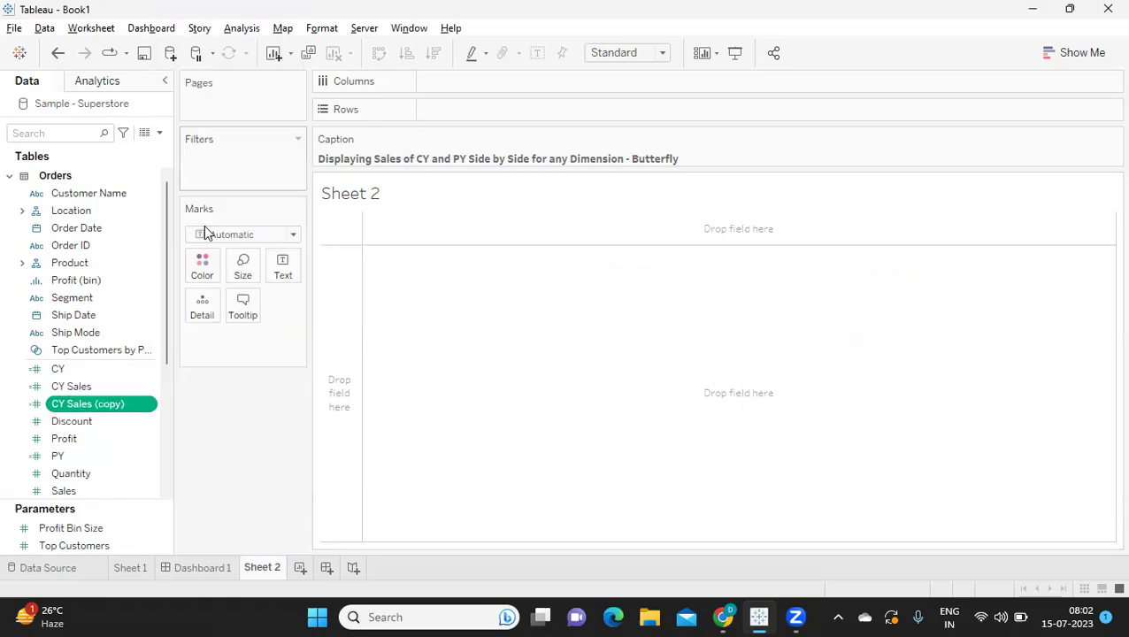
# Rename the copy PY Sales and add -1 after the max-year expression.
pyautogui.click(152, 409)
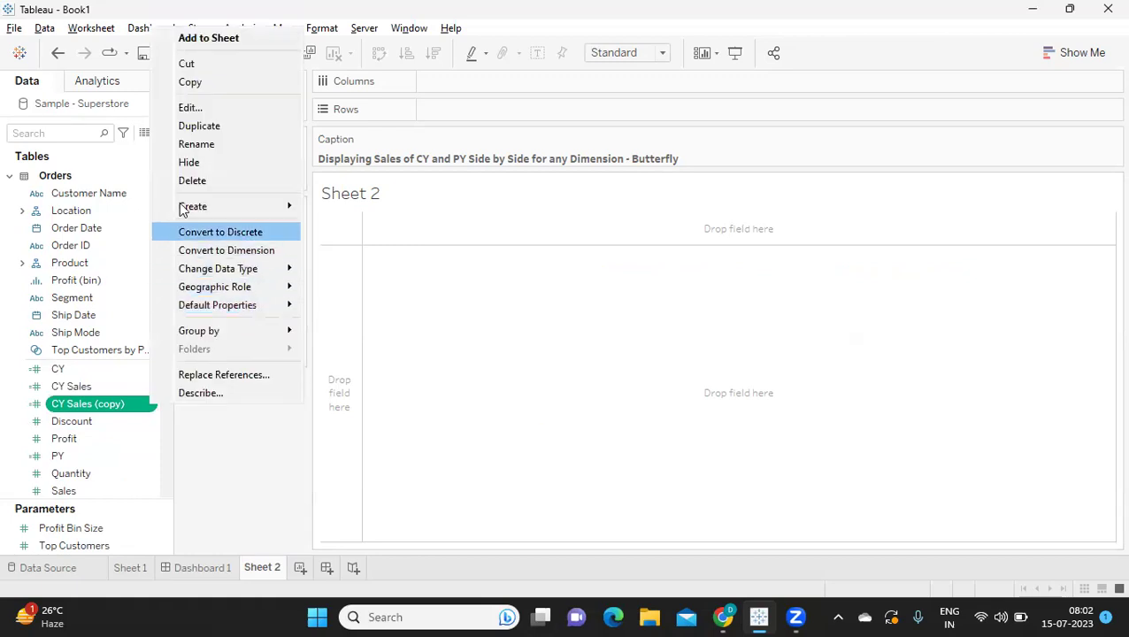
pyautogui.click(205, 108)
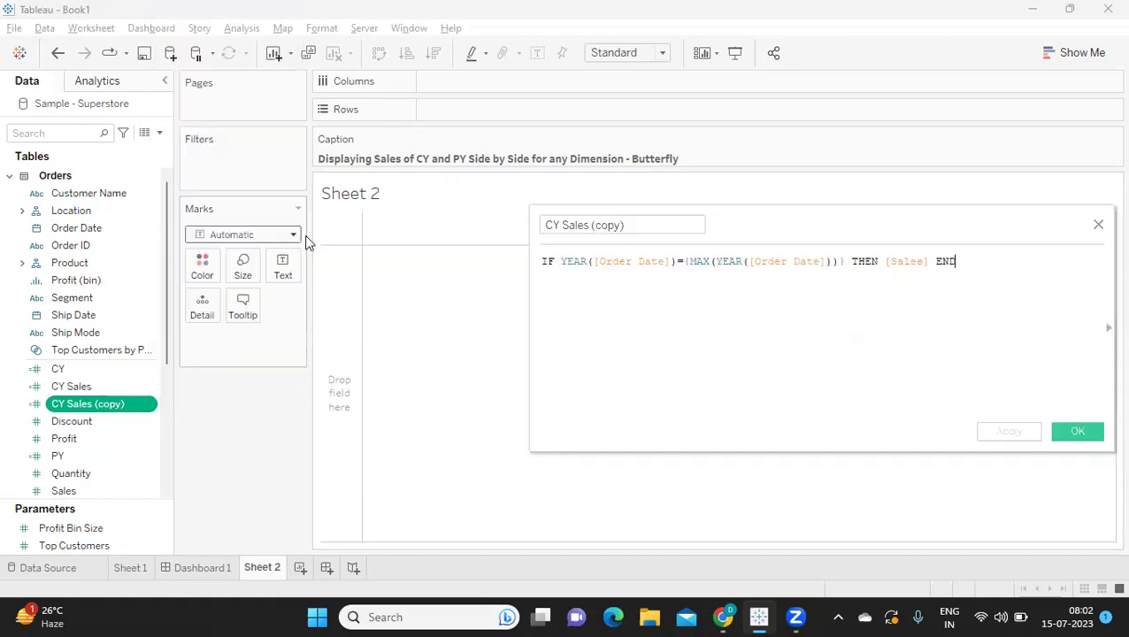
pyautogui.click(541, 225)
pyautogui.press('Delete')
pyautogui.write('P')
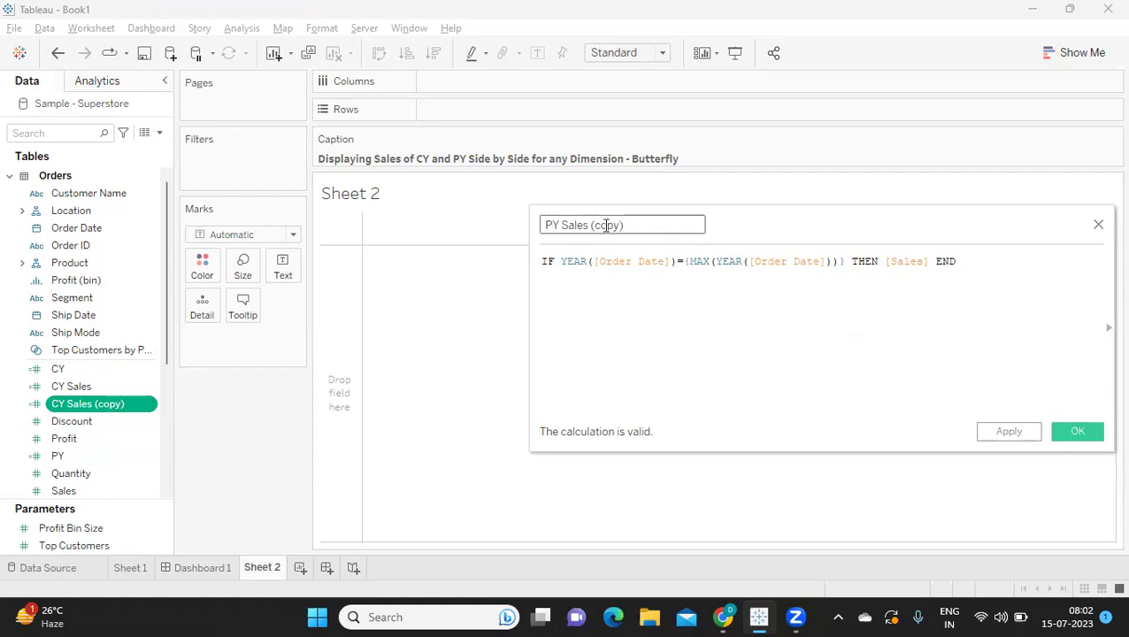
pyautogui.moveTo(590, 225); pyautogui.dragTo(646, 225)
pyautogui.press('BackSpace')
pyautogui.press('BackSpace')
pyautogui.click(846, 261)
pyautogui.write('-1')
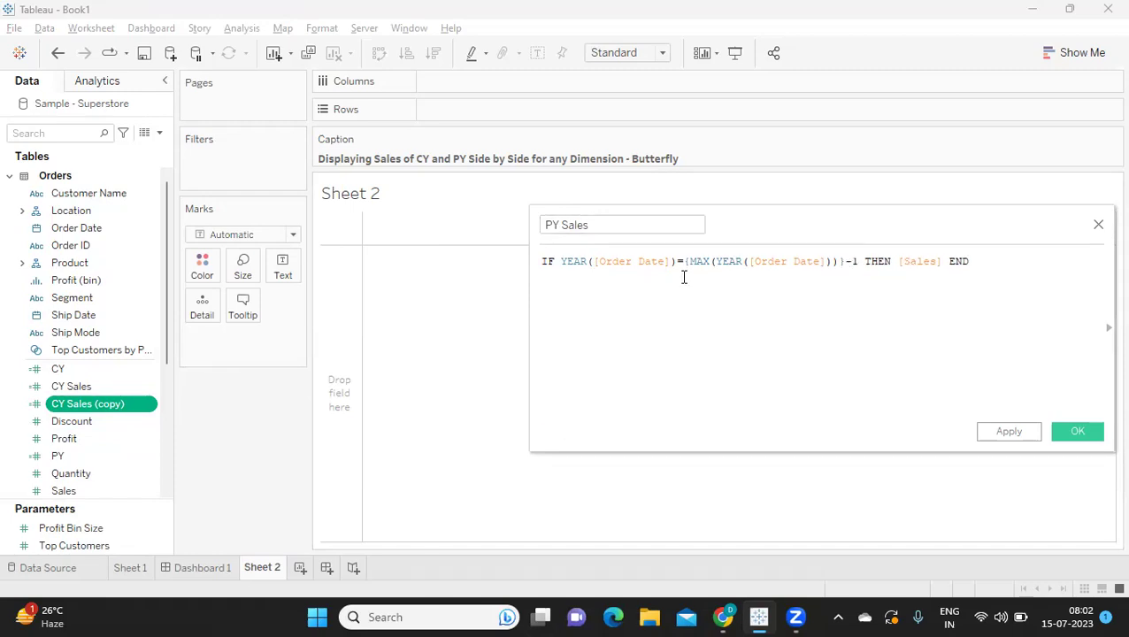
pyautogui.moveTo(685, 262); pyautogui.dragTo(853, 262)
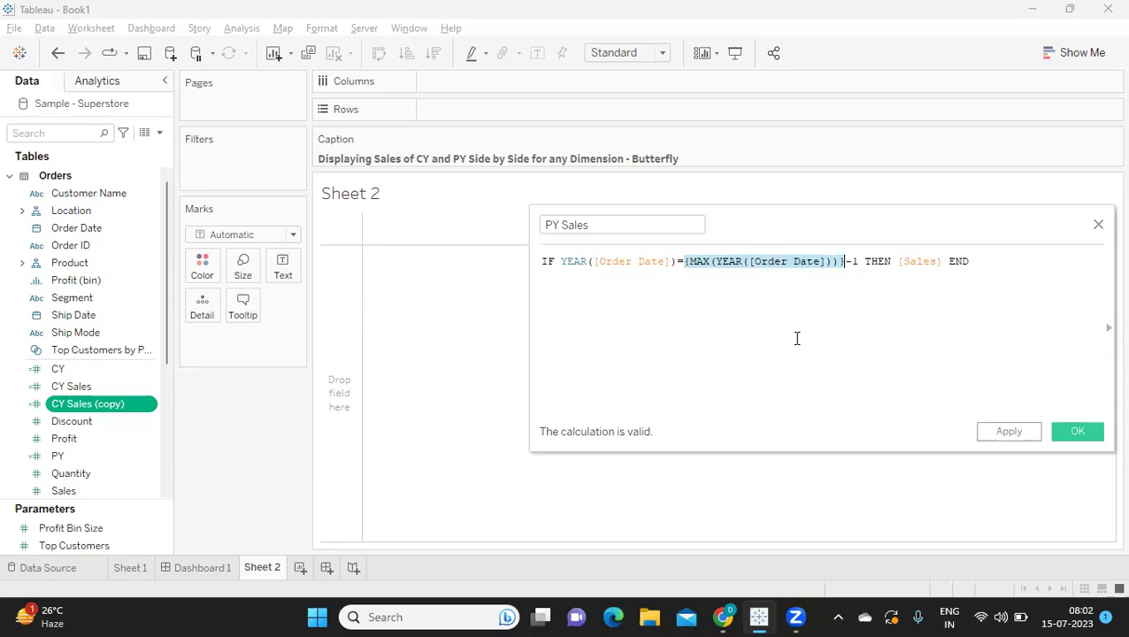
# Save PY Sales and list YEAR(Order Date) on Rows of Sheet 2.
pyautogui.click(1027, 436)
pyautogui.click(1078, 434)
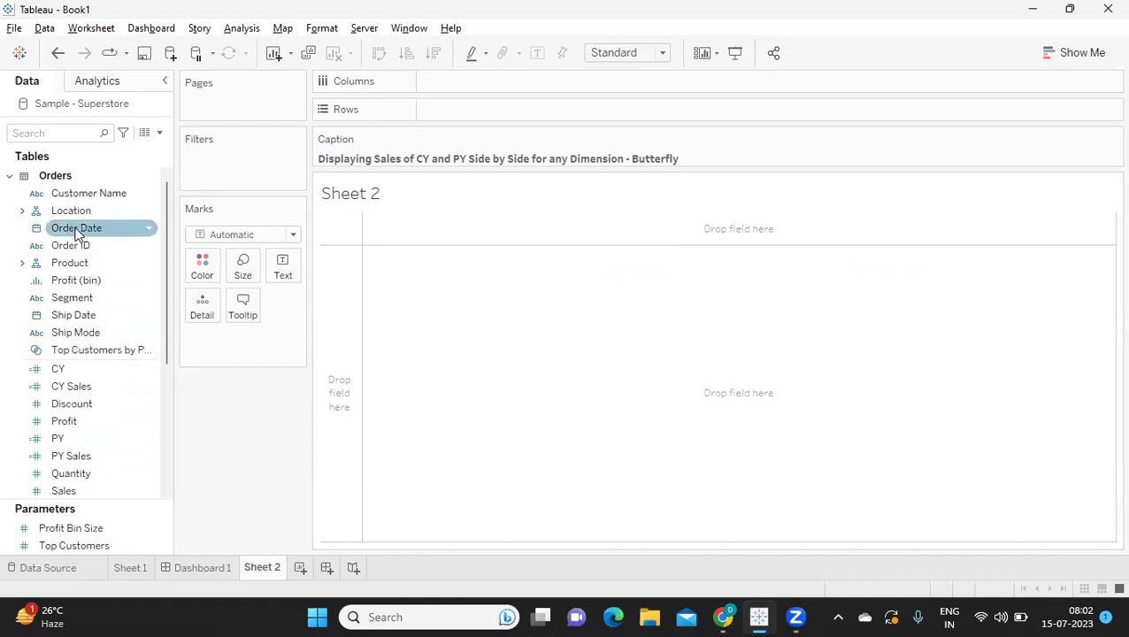
pyautogui.moveTo(76, 231); pyautogui.dragTo(470, 107)
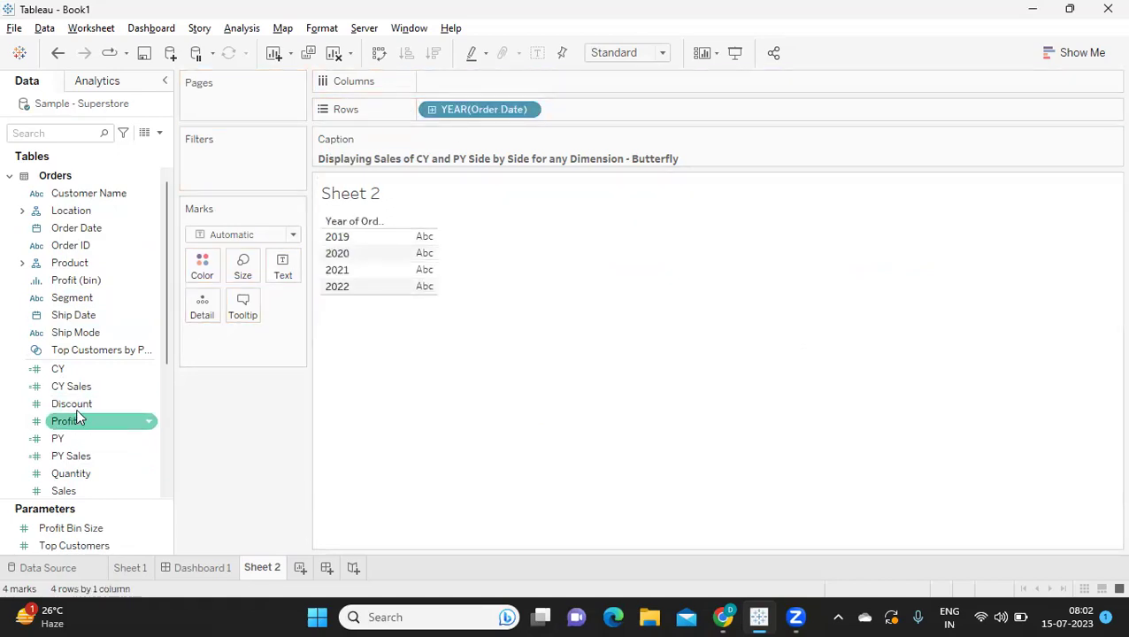
# Check CY Sales and PY Sales values per year, then remove both measures.
pyautogui.moveTo(79, 390); pyautogui.dragTo(297, 281)
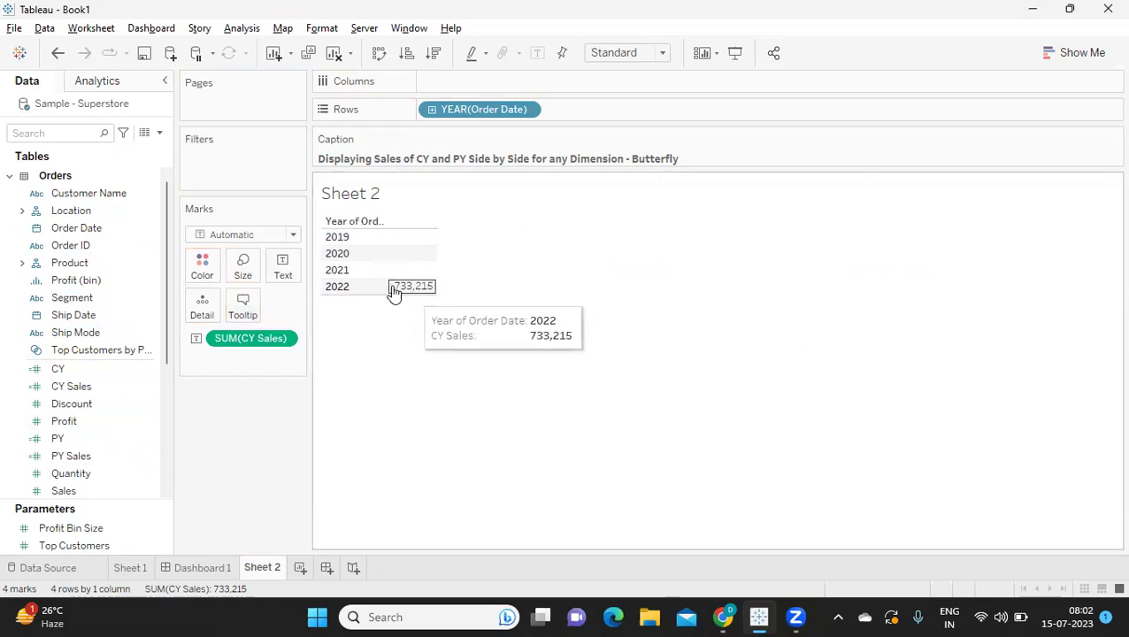
pyautogui.moveTo(408, 295)
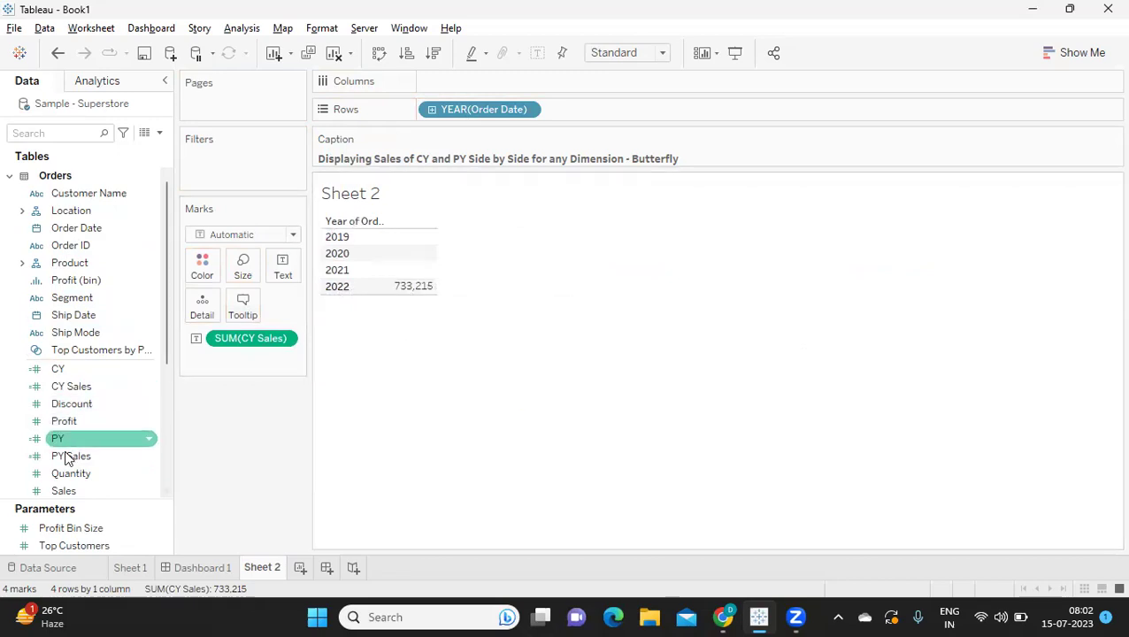
pyautogui.moveTo(69, 456); pyautogui.dragTo(283, 267)
pyautogui.moveTo(403, 305)
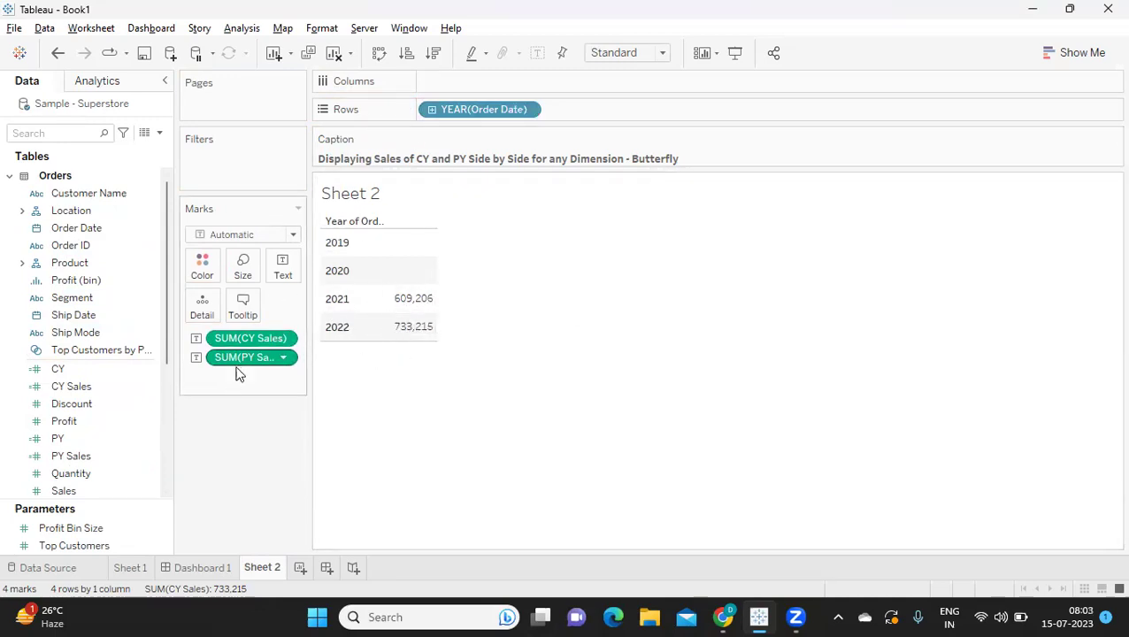
pyautogui.moveTo(239, 345); pyautogui.dragTo(378, 160)
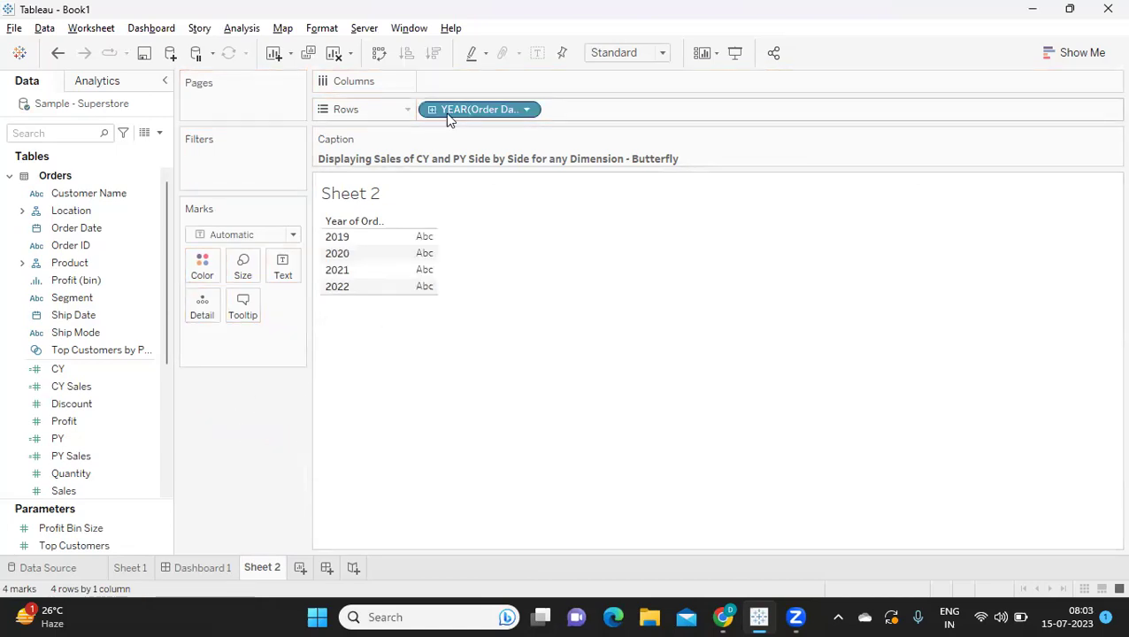
# Clear the year rows and negate PY Sales with a leading minus before IF.
pyautogui.moveTo(449, 120); pyautogui.dragTo(481, 365)
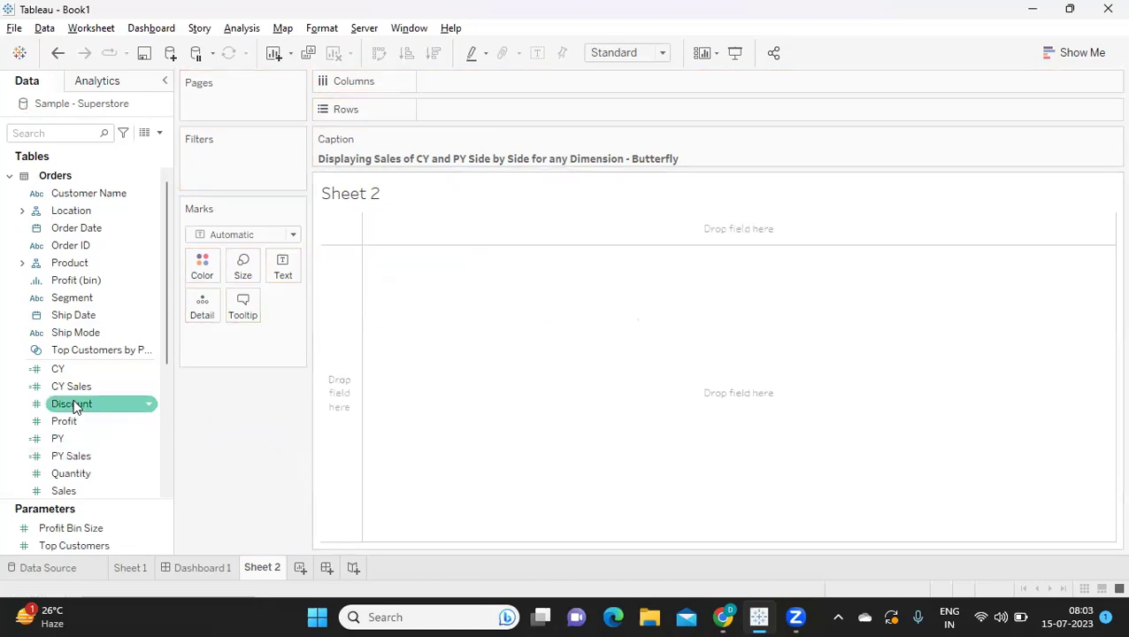
pyautogui.click(149, 456)
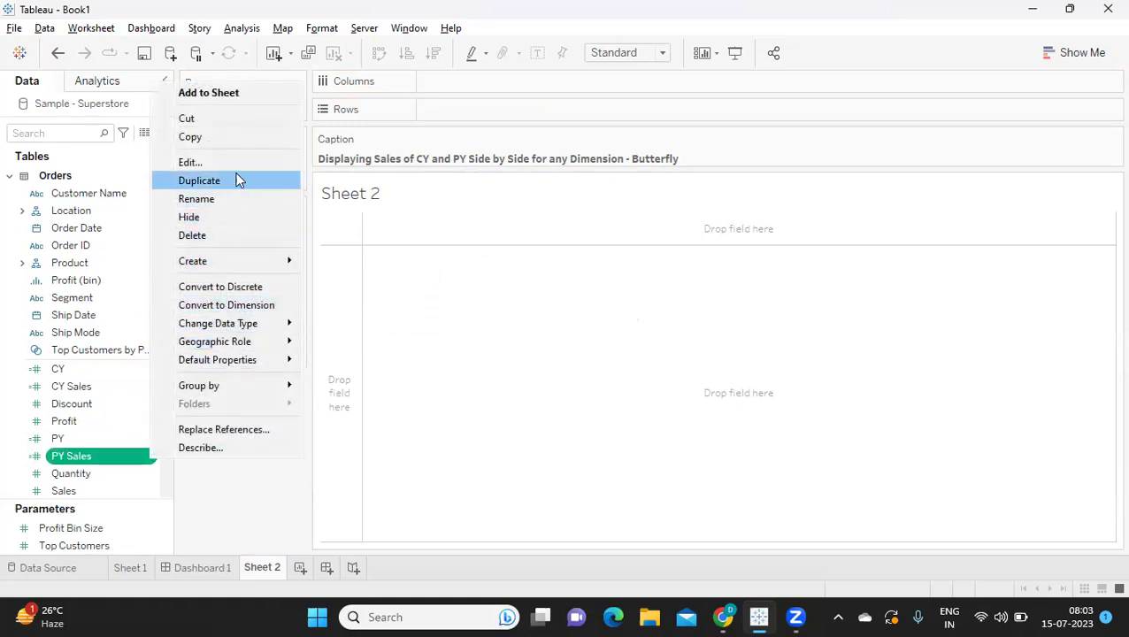
pyautogui.click(238, 164)
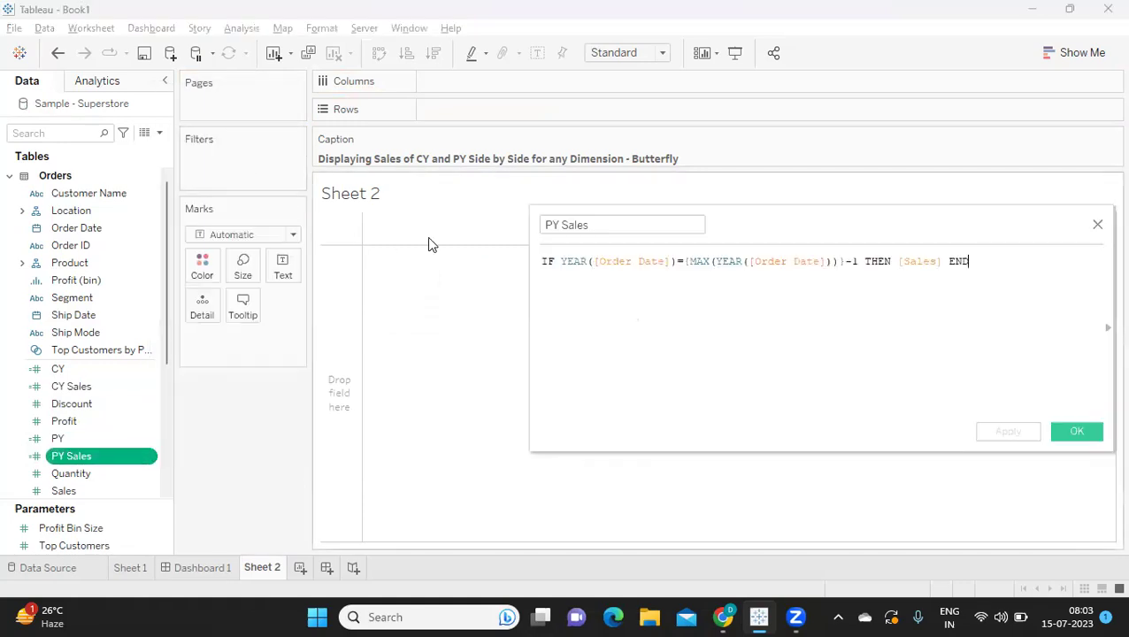
pyautogui.hotkey('ctrl', 'a')
pyautogui.click(541, 261)
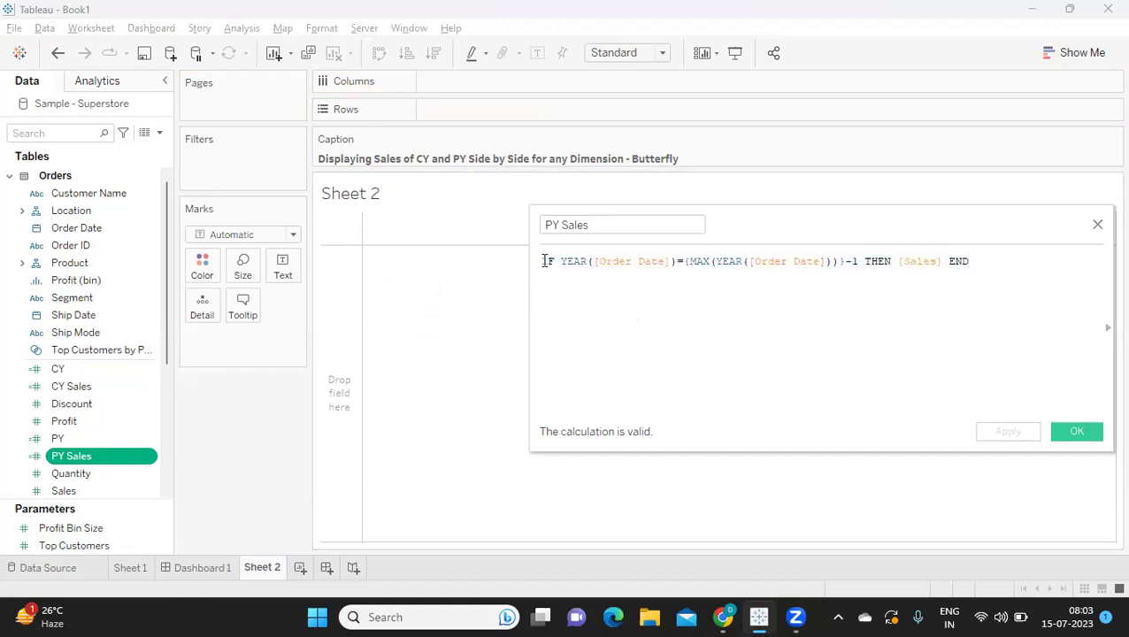
pyautogui.write('-')
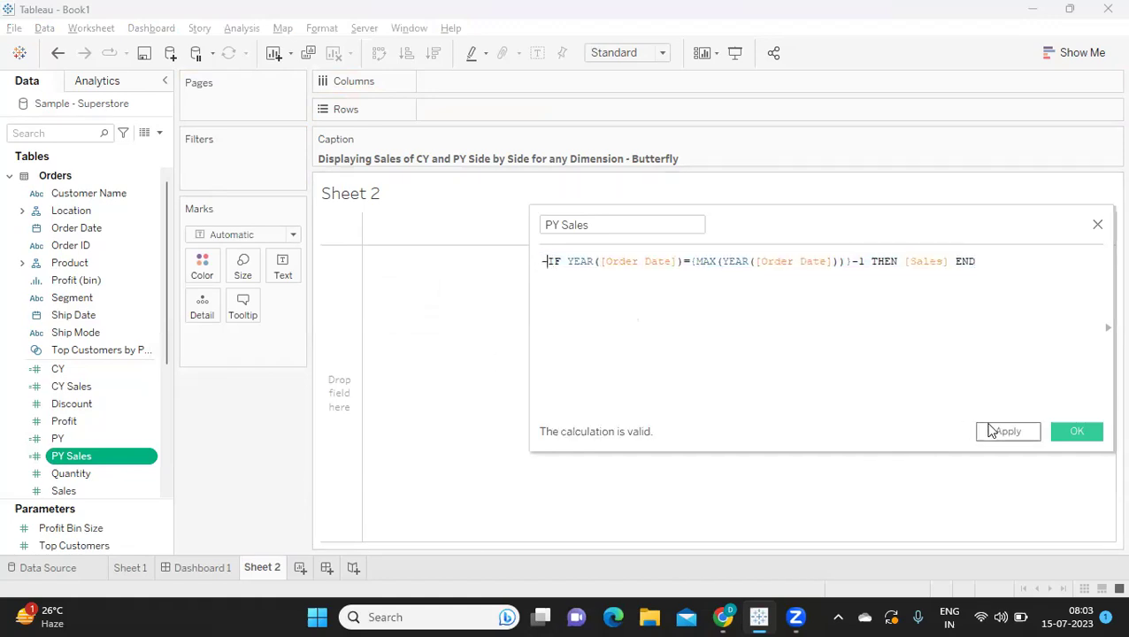
pyautogui.click(990, 431)
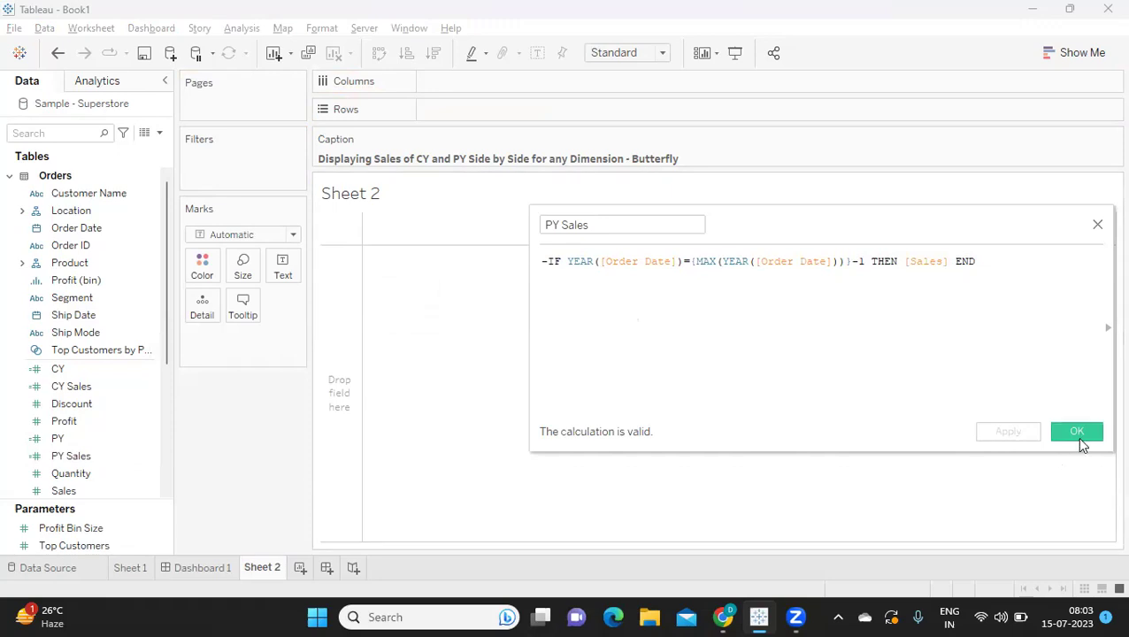
pyautogui.click(1078, 433)
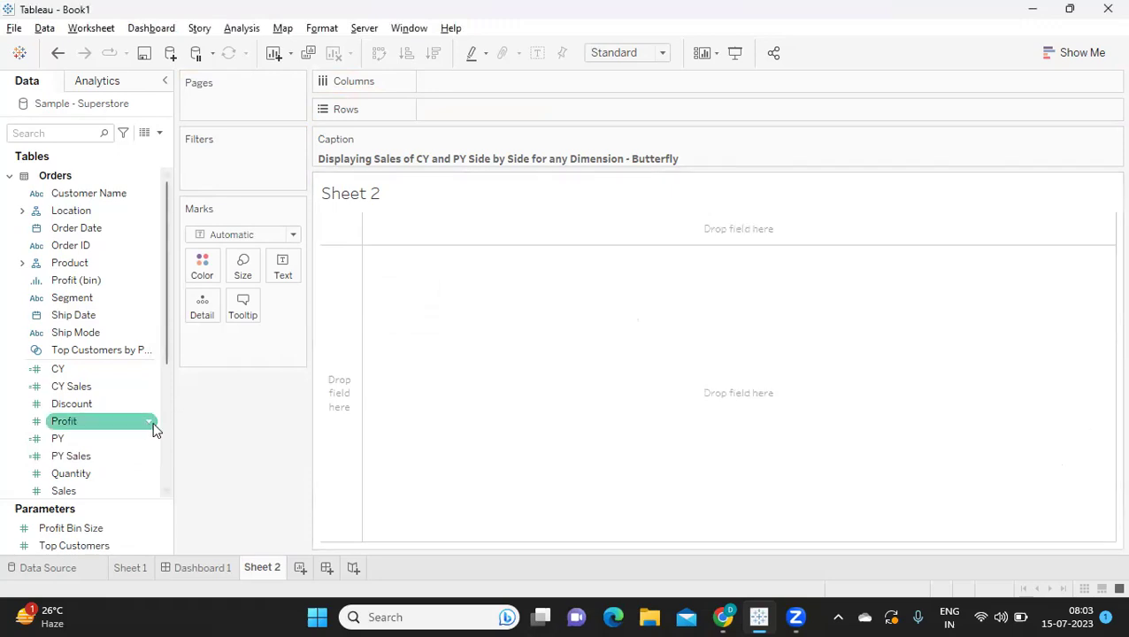
# Put CY Sales on Columns and drop PY Sales onto its axis to share it.
pyautogui.moveTo(83, 389); pyautogui.dragTo(537, 93)
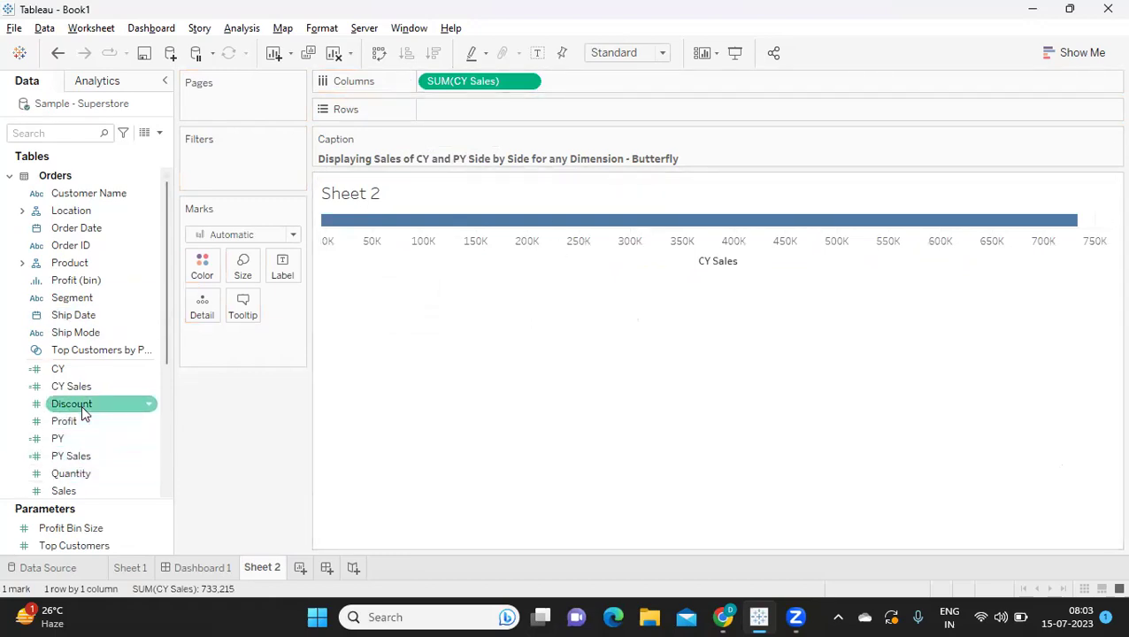
pyautogui.moveTo(86, 460); pyautogui.dragTo(444, 258)
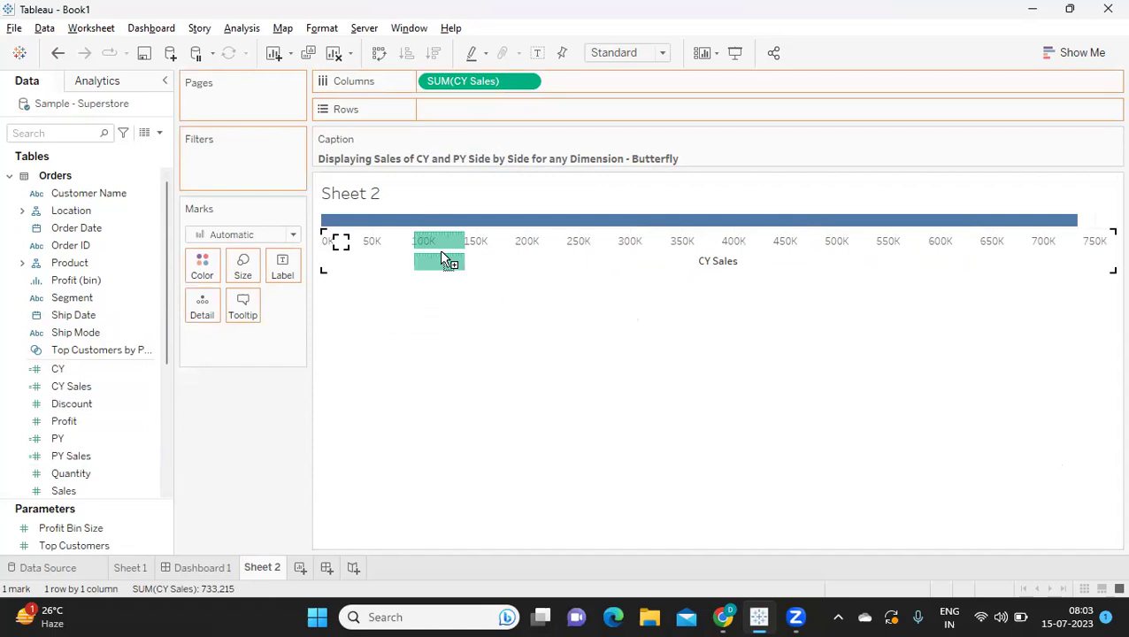
pyautogui.moveTo(442, 256); pyautogui.dragTo(440, 256)
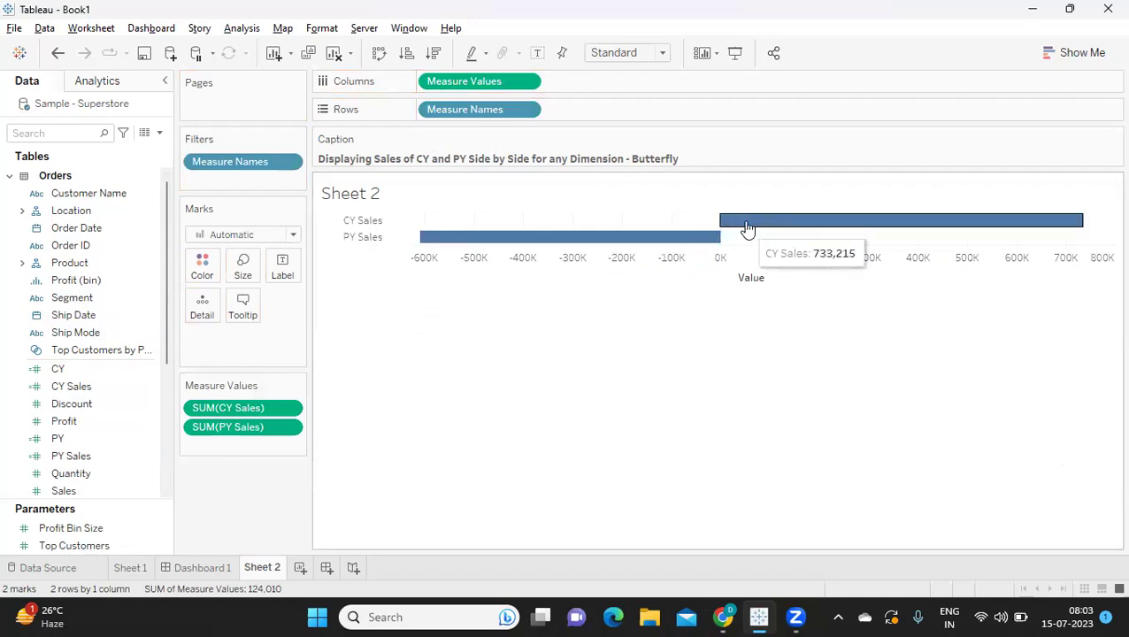
pyautogui.moveTo(781, 222)
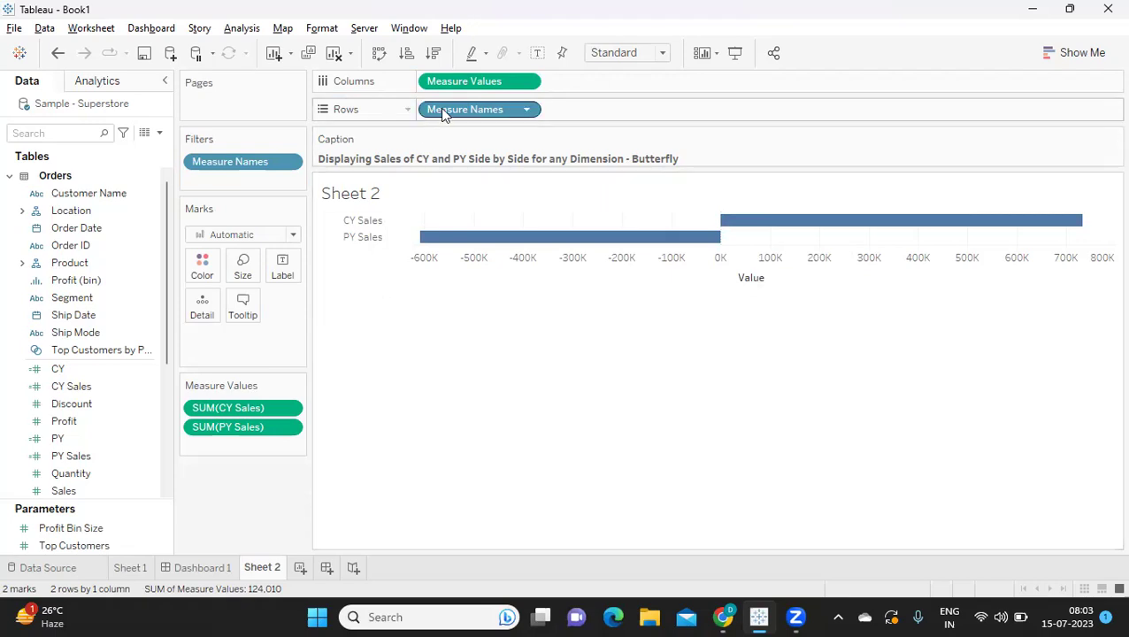
# Colour the bar by Measure Names, giving yellow CY and purple PY sections.
pyautogui.moveTo(442, 115); pyautogui.dragTo(196, 264)
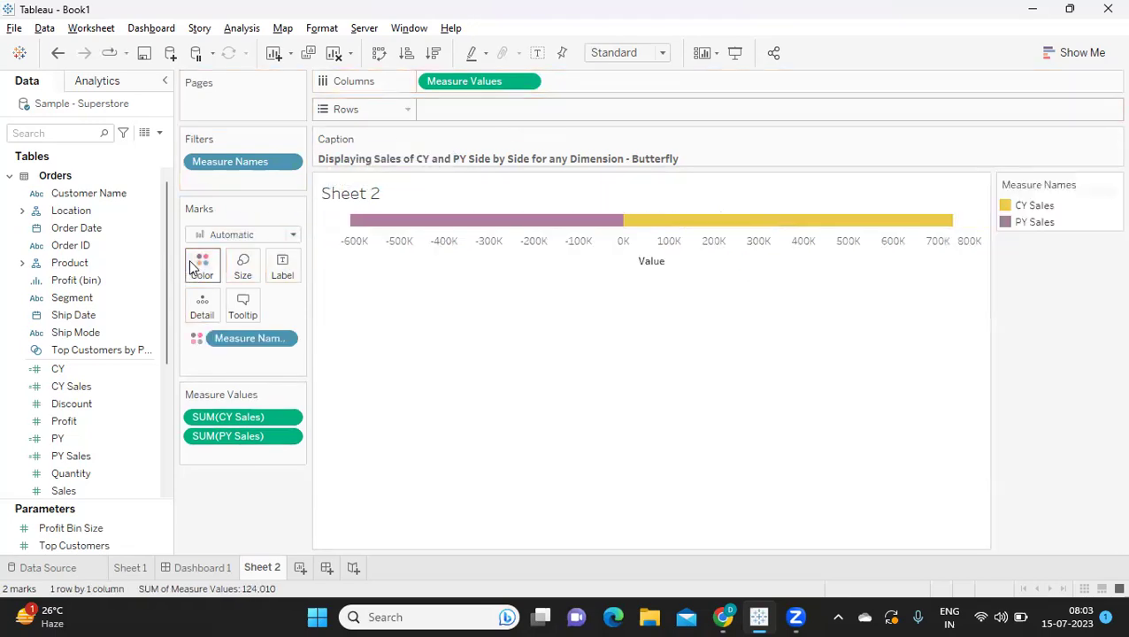
pyautogui.moveTo(628, 226)
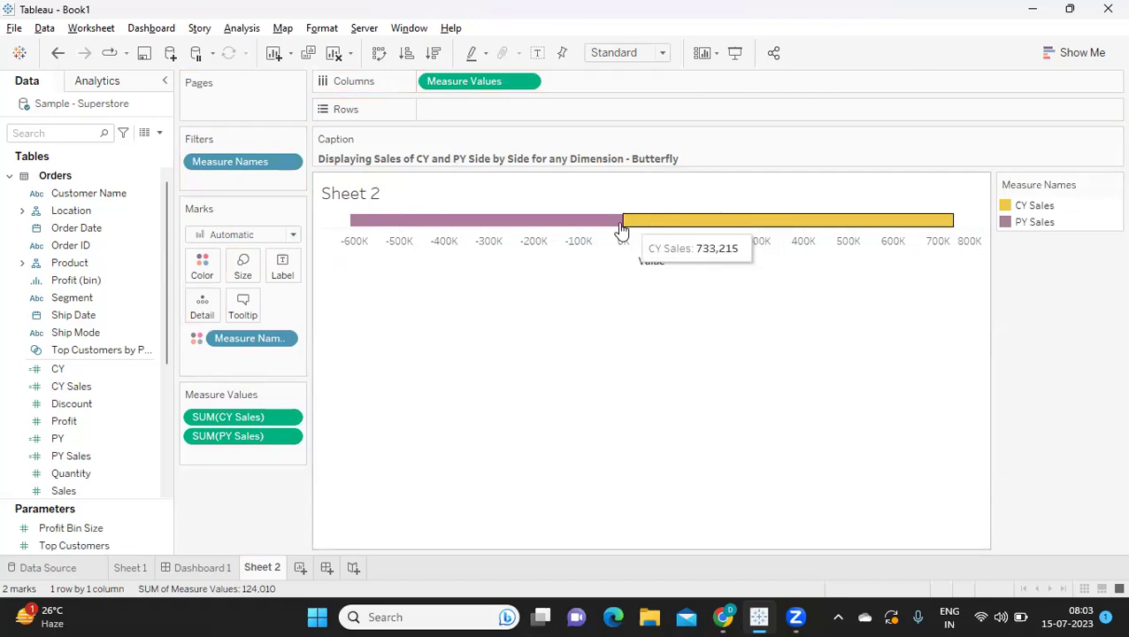
pyautogui.click(67, 131)
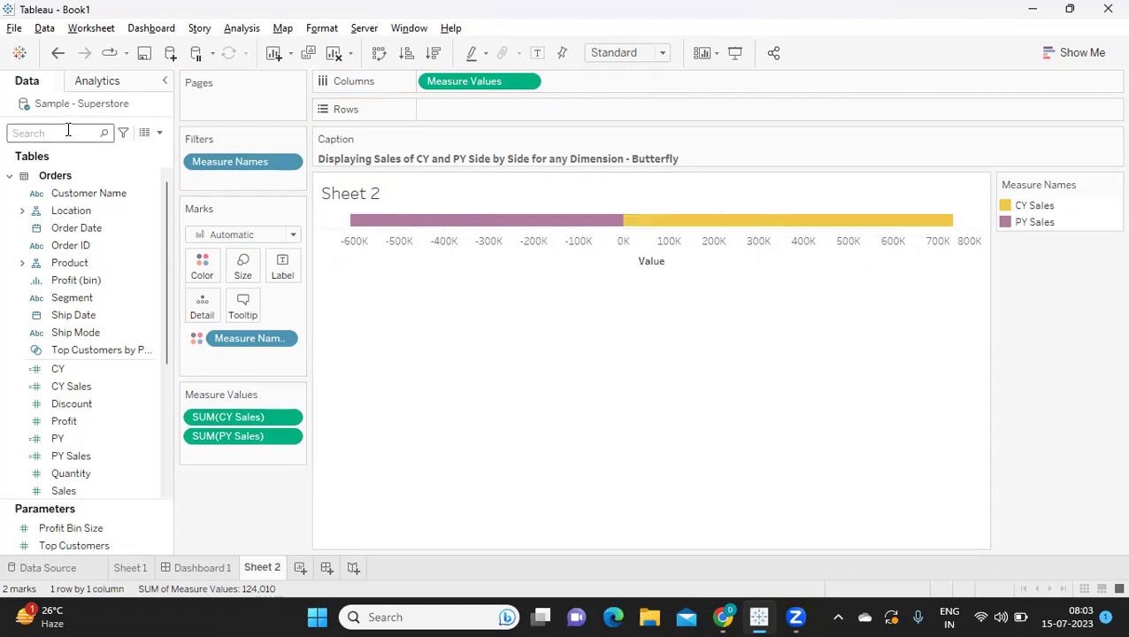
# Add Sub-Category to Rows, then test and remove it as a bar label.
pyautogui.write('su')
pyautogui.moveTo(83, 211); pyautogui.dragTo(470, 109)
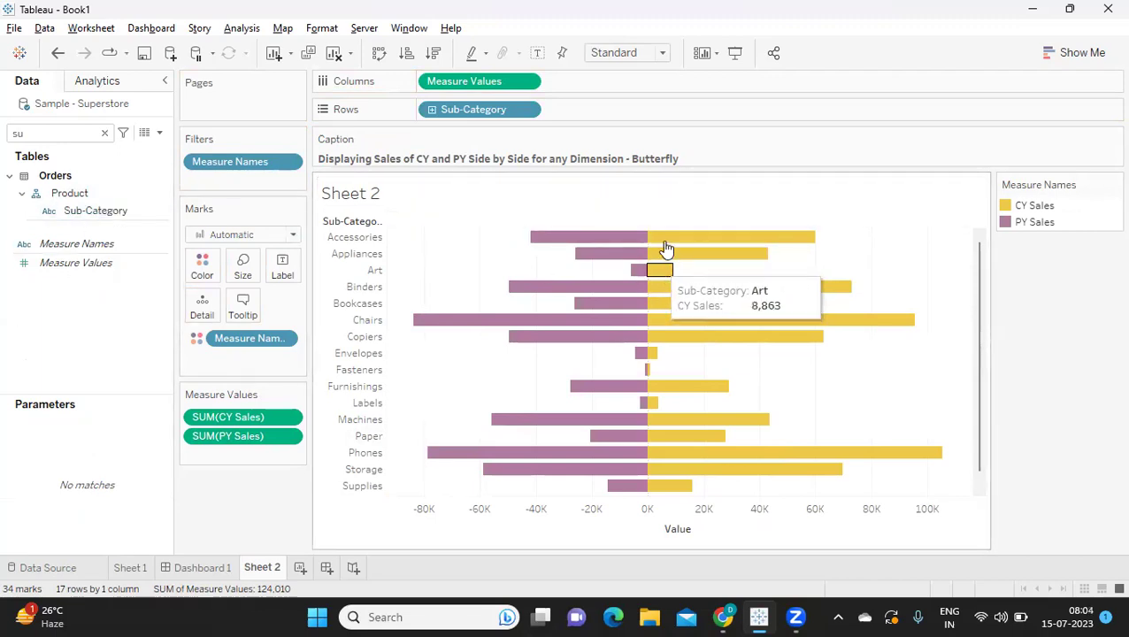
pyautogui.moveTo(96, 212); pyautogui.dragTo(286, 268)
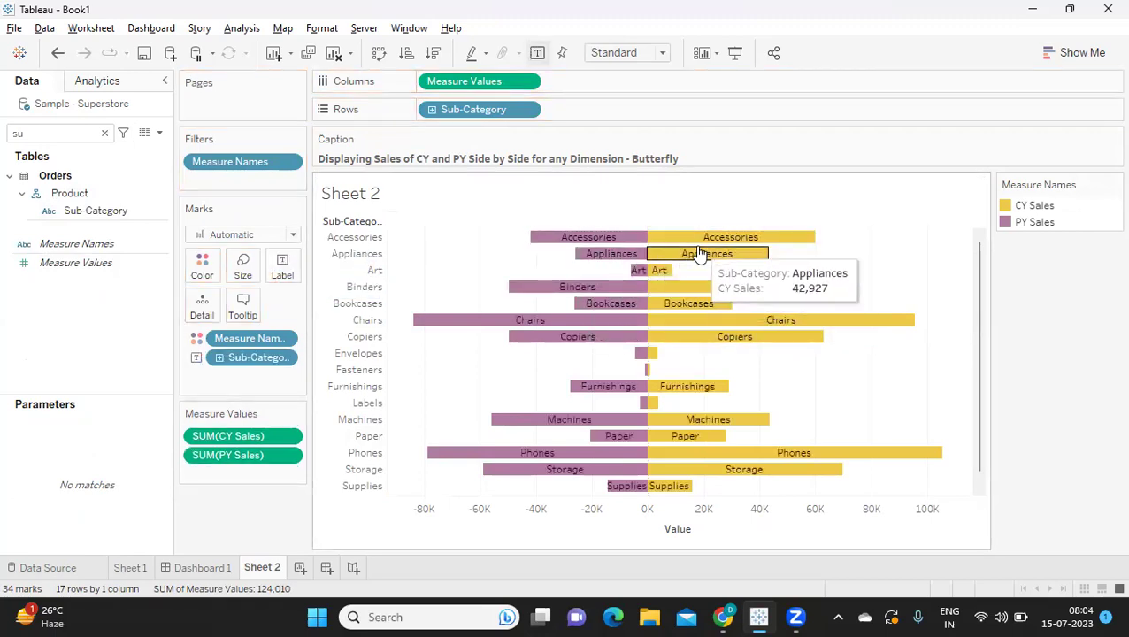
pyautogui.moveTo(265, 357); pyautogui.dragTo(153, 399)
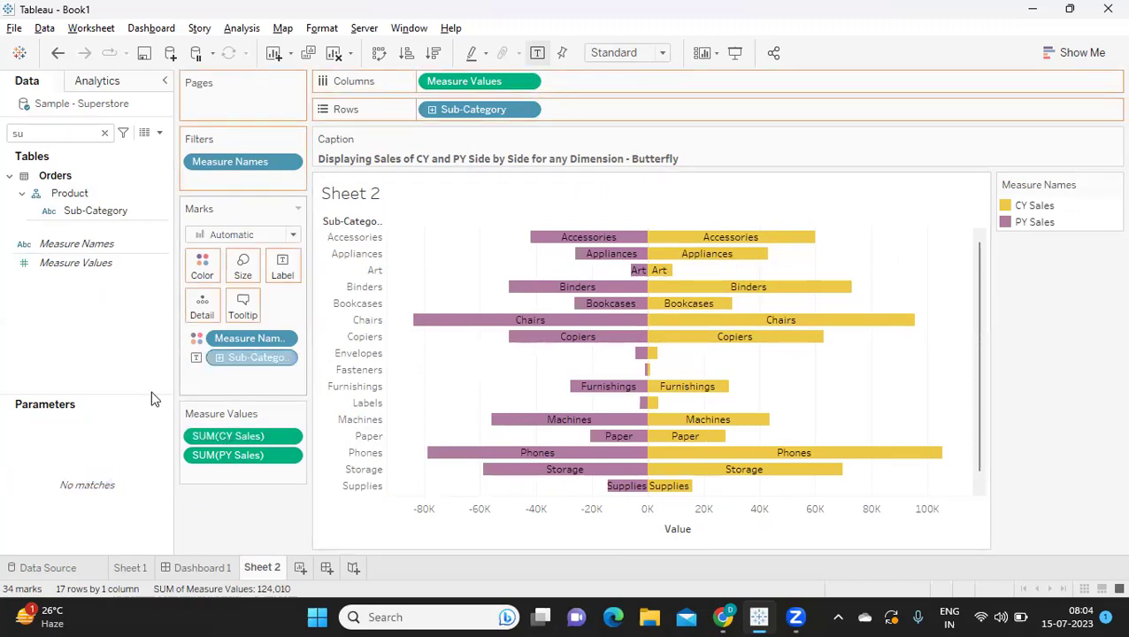
# Add an avg(1) measure to Columns and make it a dual axis with sales.
pyautogui.doubleClick(595, 87)
pyautogui.write('avg(')
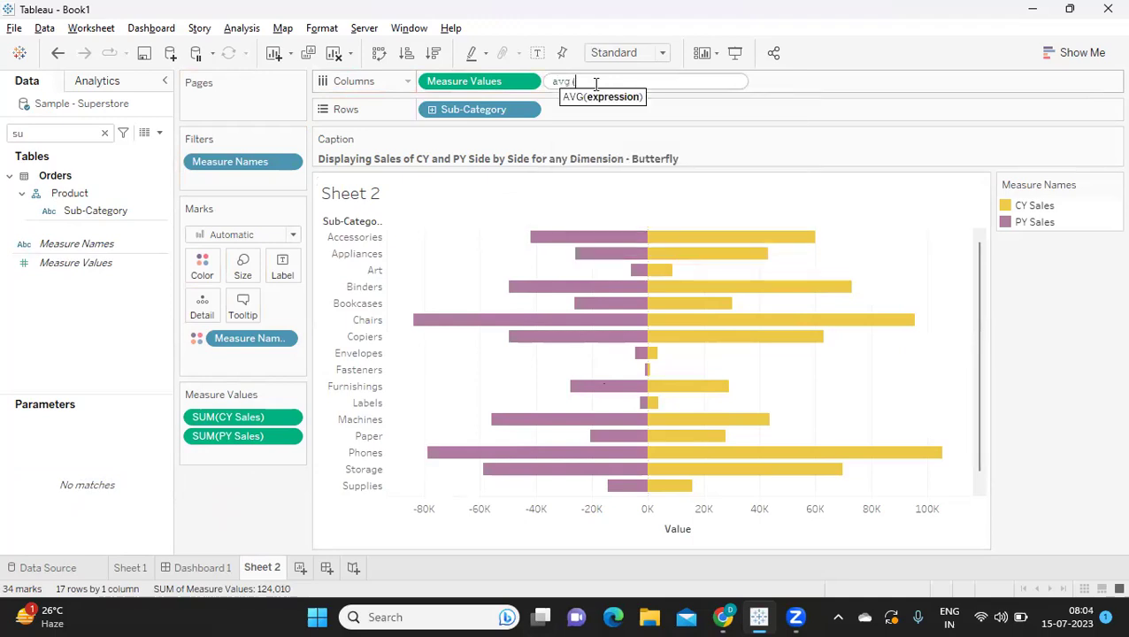
pyautogui.write('1)')
pyautogui.press('Return')
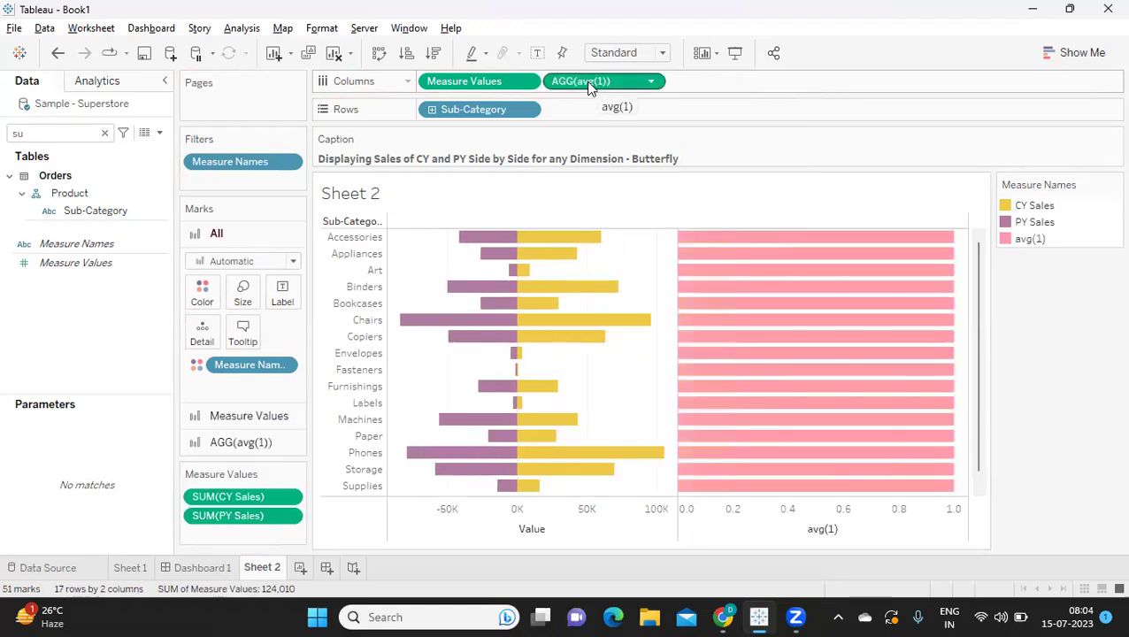
pyautogui.click(650, 81)
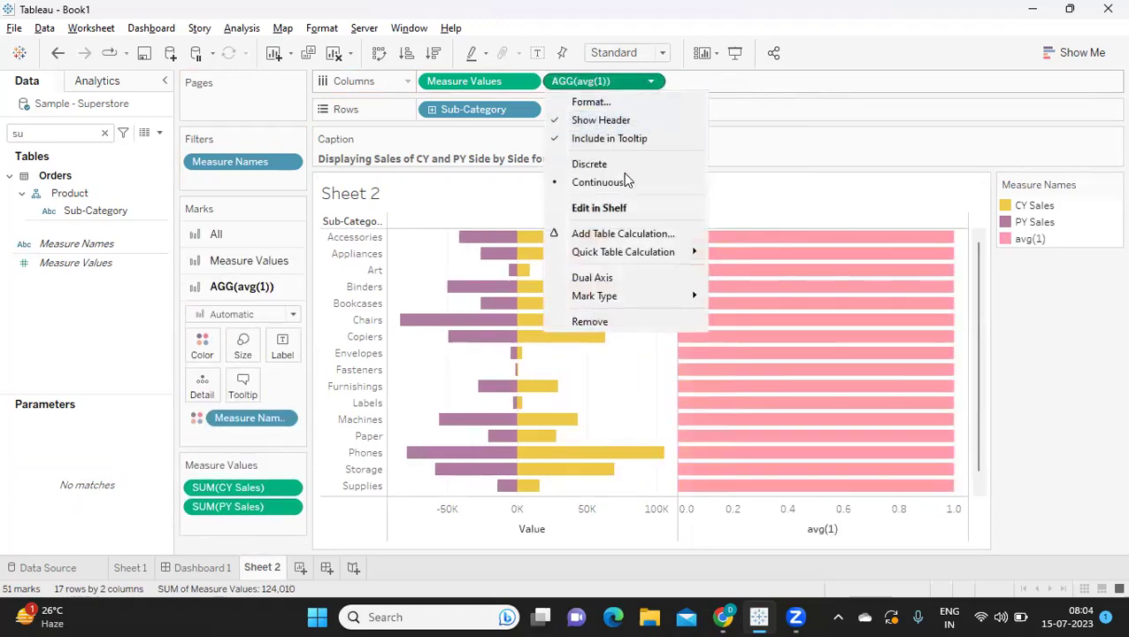
pyautogui.click(600, 279)
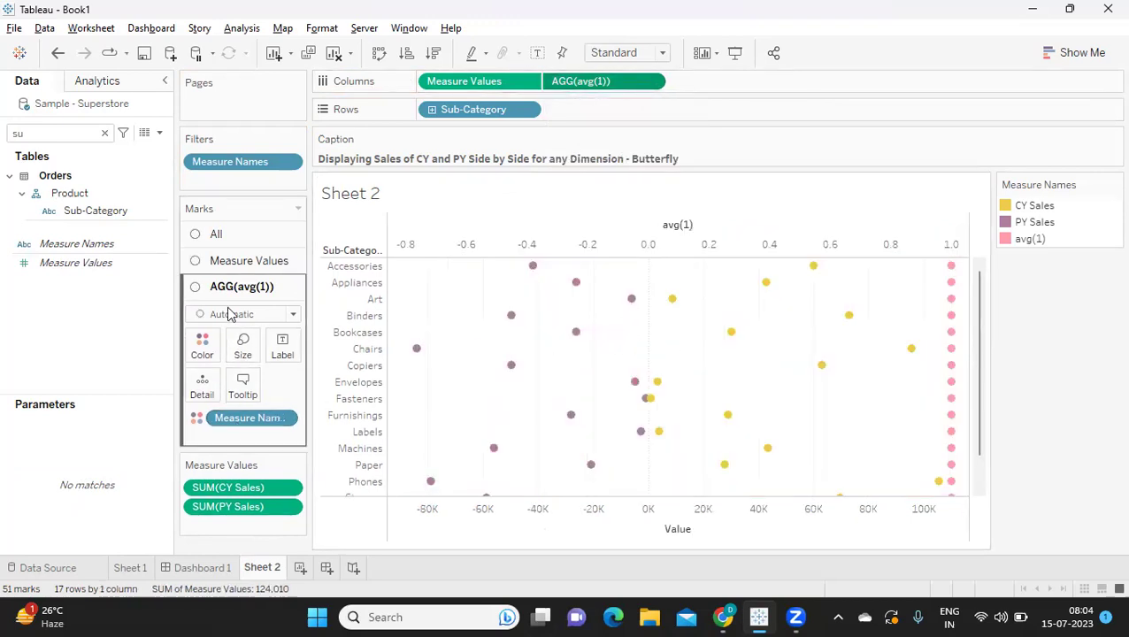
# Remove Measure Names colour from the avg(1) marks and set all marks to Bar.
pyautogui.moveTo(237, 435); pyautogui.dragTo(57, 449)
pyautogui.click(271, 236)
pyautogui.click(256, 261)
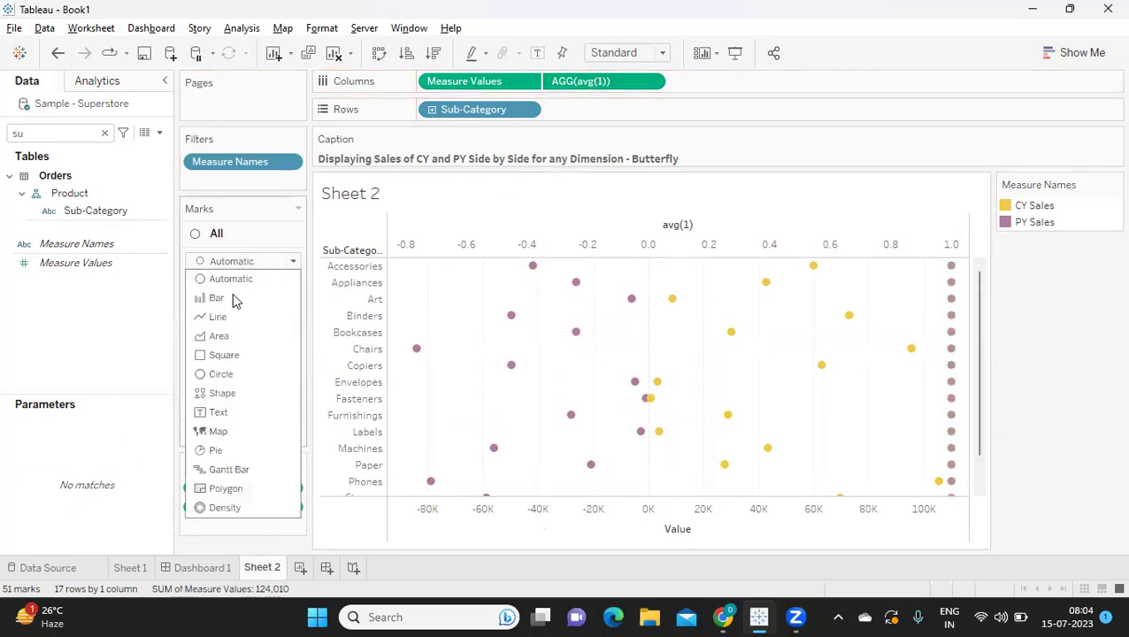
pyautogui.click(221, 301)
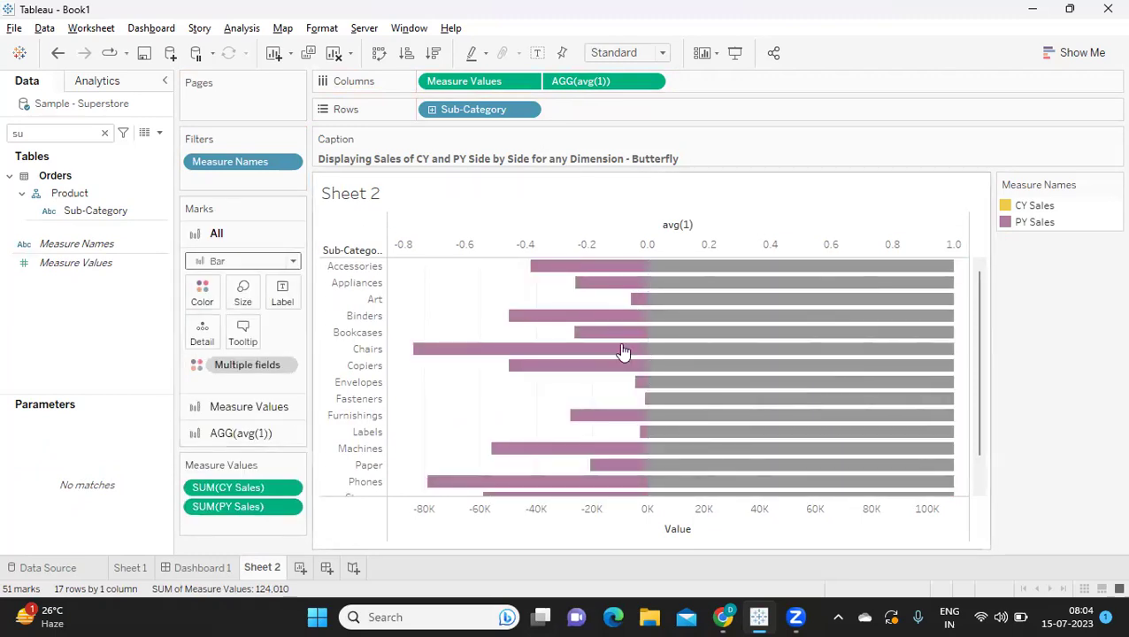
pyautogui.moveTo(495, 347)
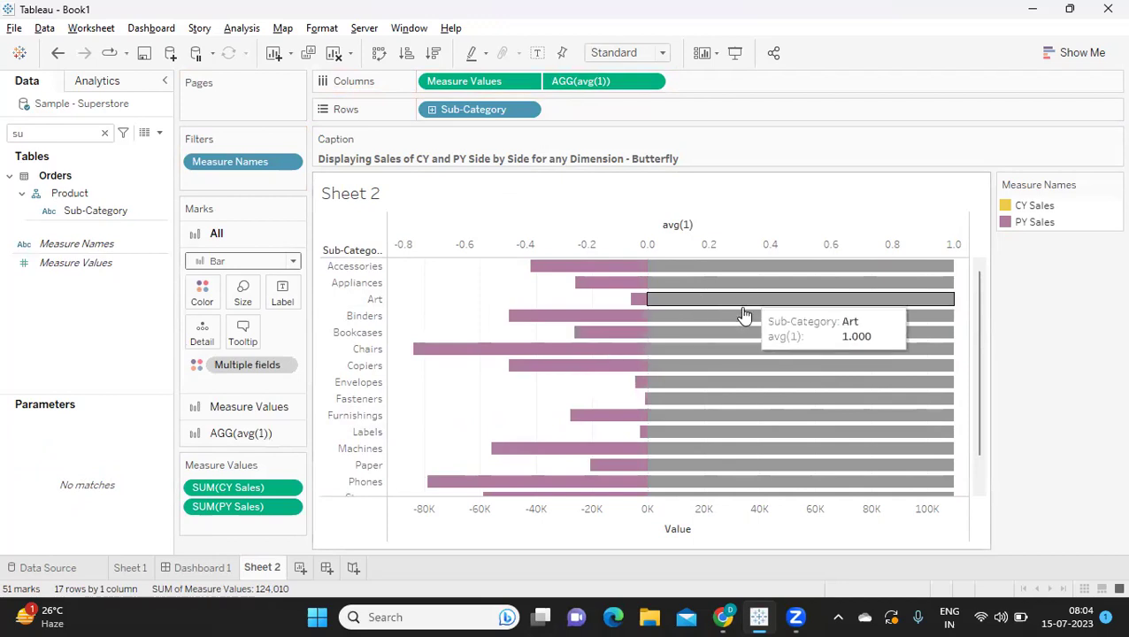
# Set the AGG(avg(1)) mark type to Text.
pyautogui.click(221, 435)
pyautogui.click(294, 315)
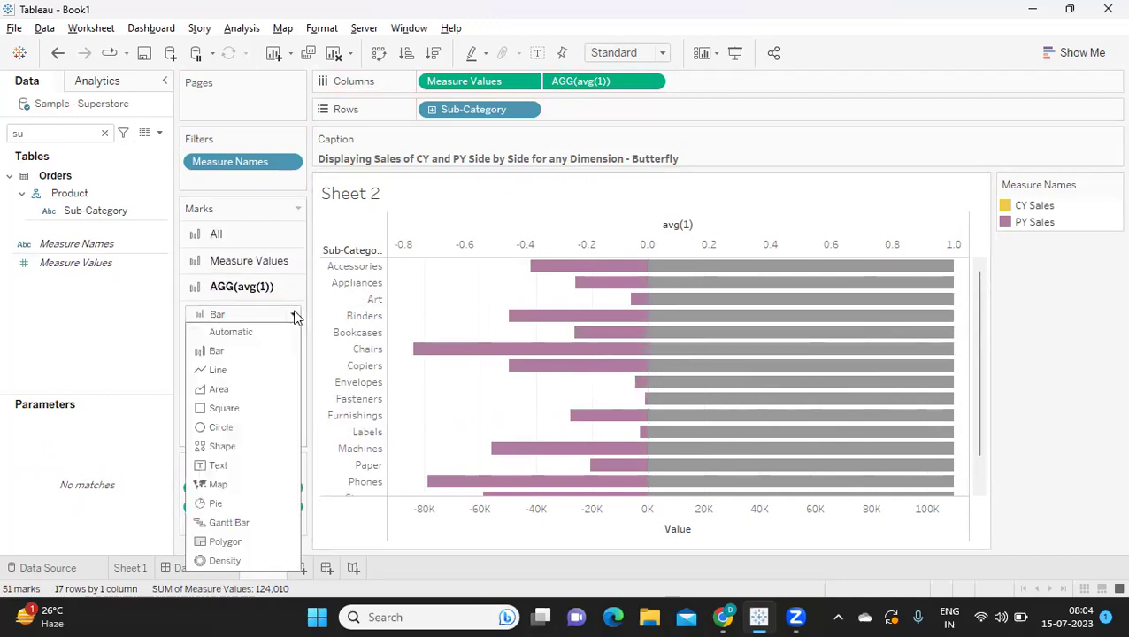
pyautogui.click(219, 467)
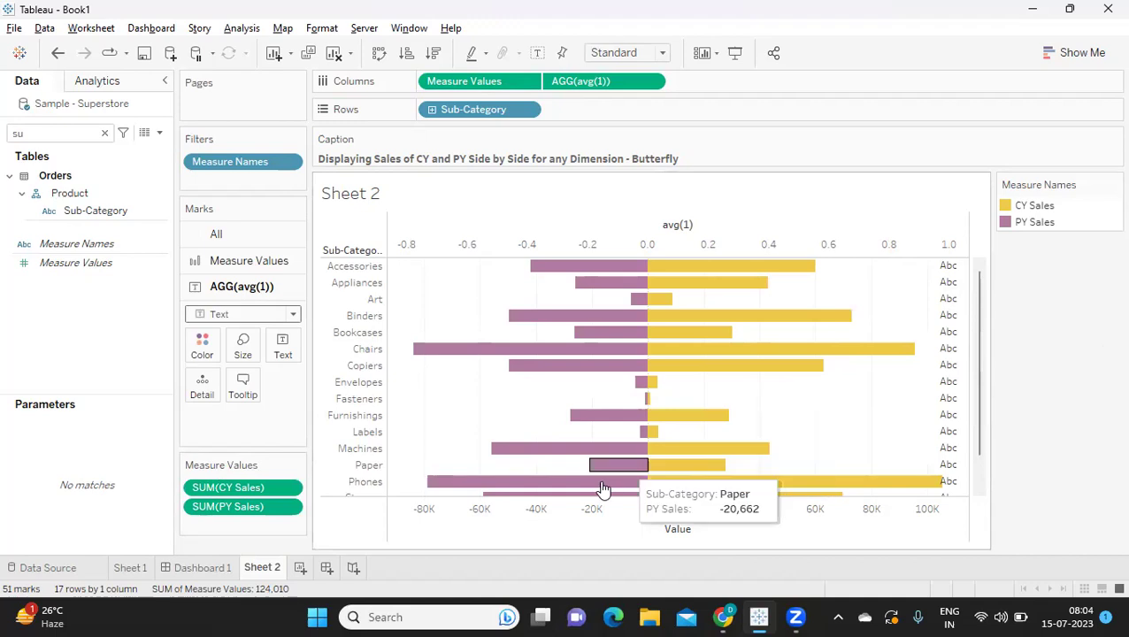
# Synchronize the avg(1) axis with the sales axis so the Abc placeholders sit at zero.
pyautogui.rightClick(647, 527)
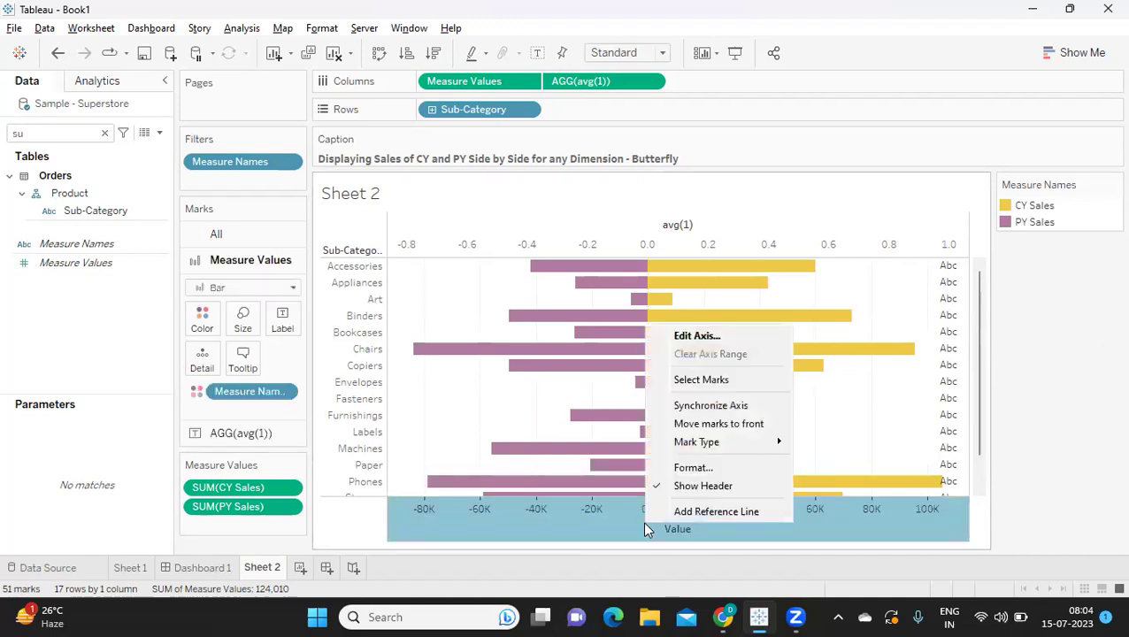
pyautogui.click(698, 405)
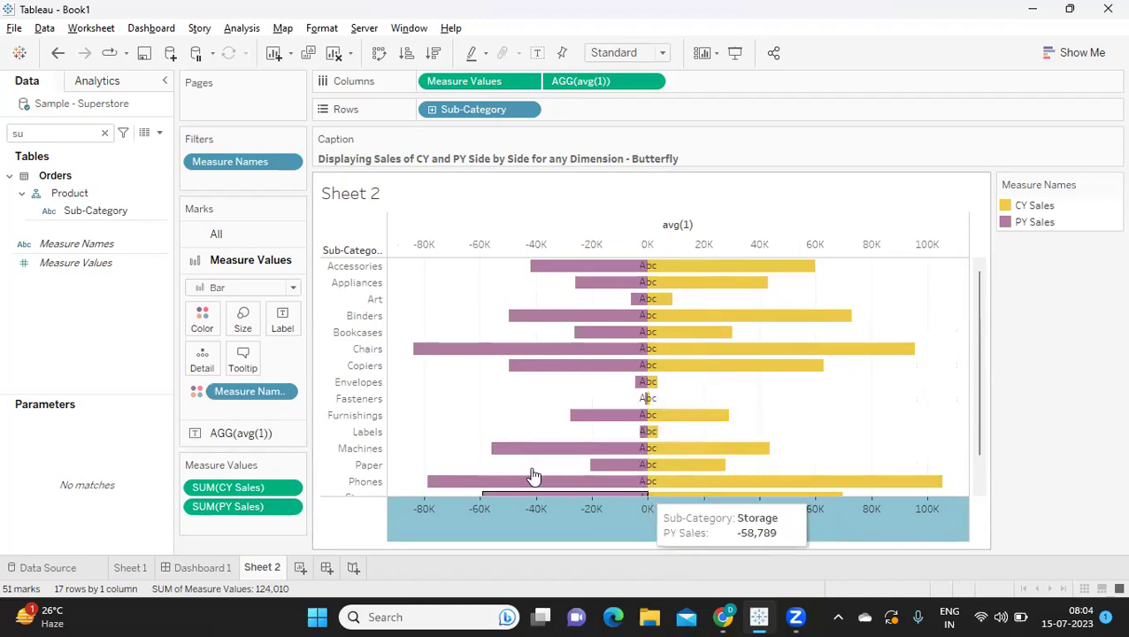
pyautogui.moveTo(96, 211); pyautogui.dragTo(30, 318)
# Put Sub-Category on Text for the avg(1) marks, centring each name between the PY and CY bars.
pyautogui.click(232, 434)
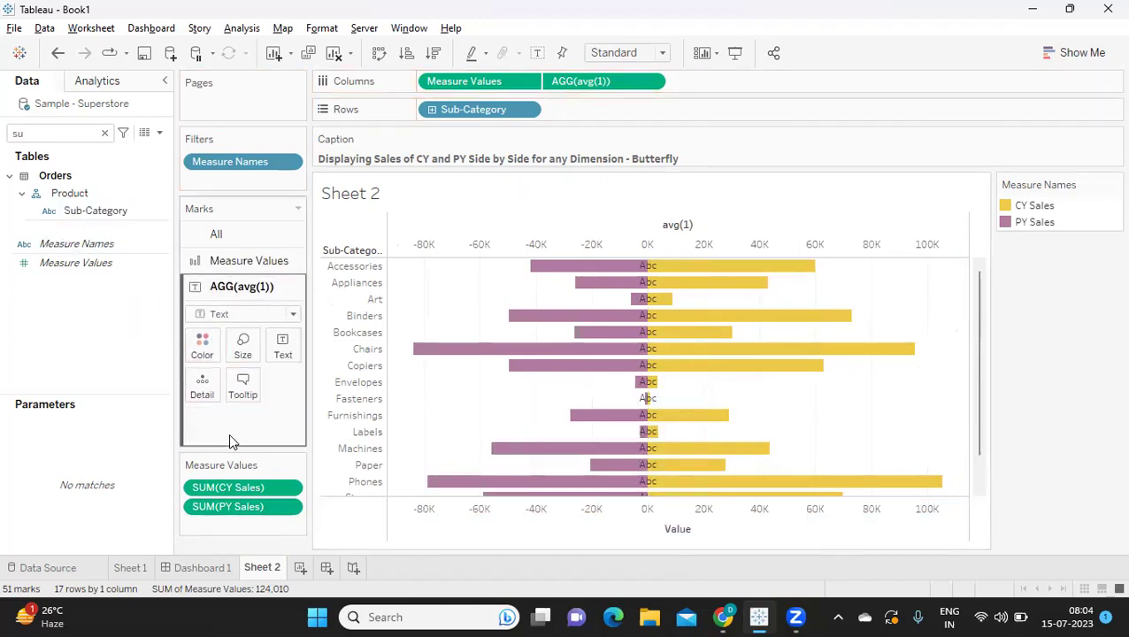
pyautogui.moveTo(88, 212); pyautogui.dragTo(273, 354)
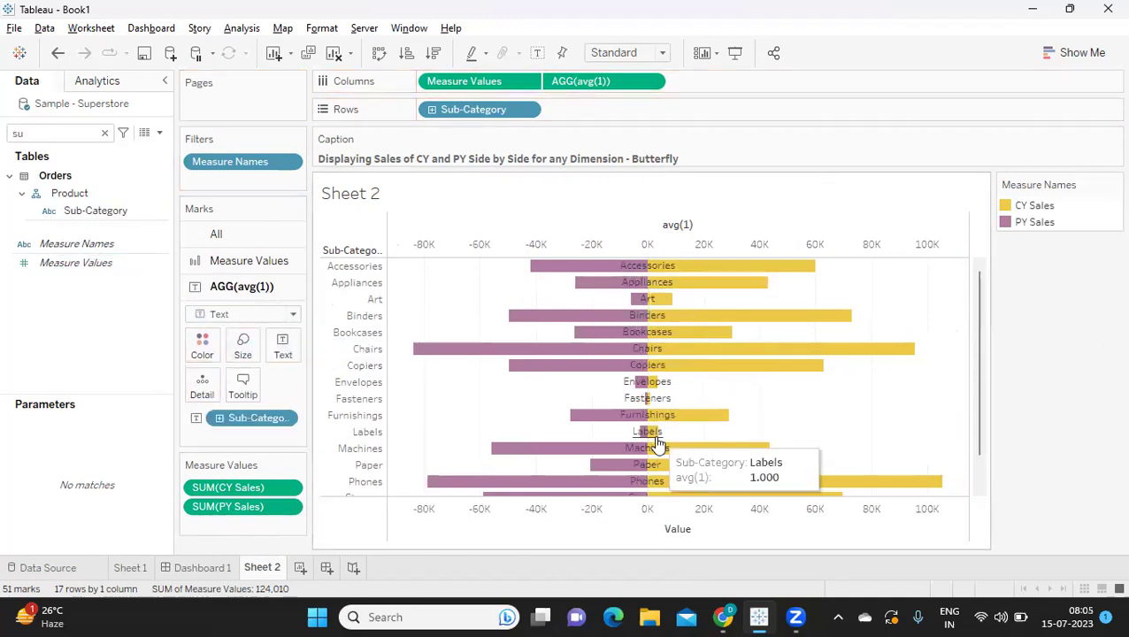
pyautogui.scroll(-3, 719, 410)
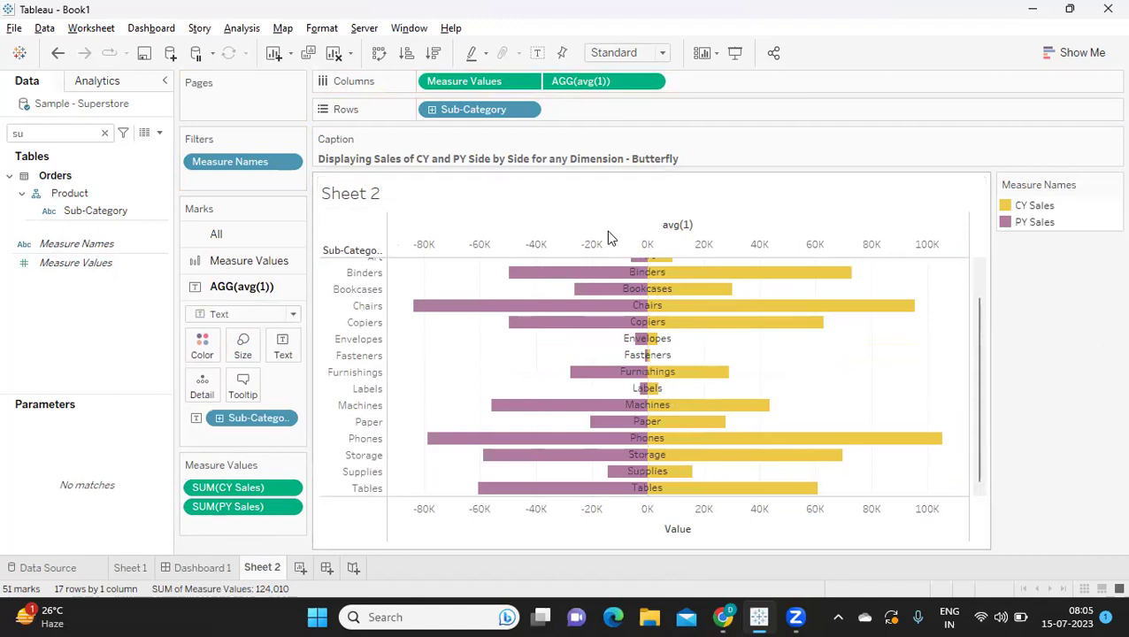
pyautogui.scroll(3, 683, 357)
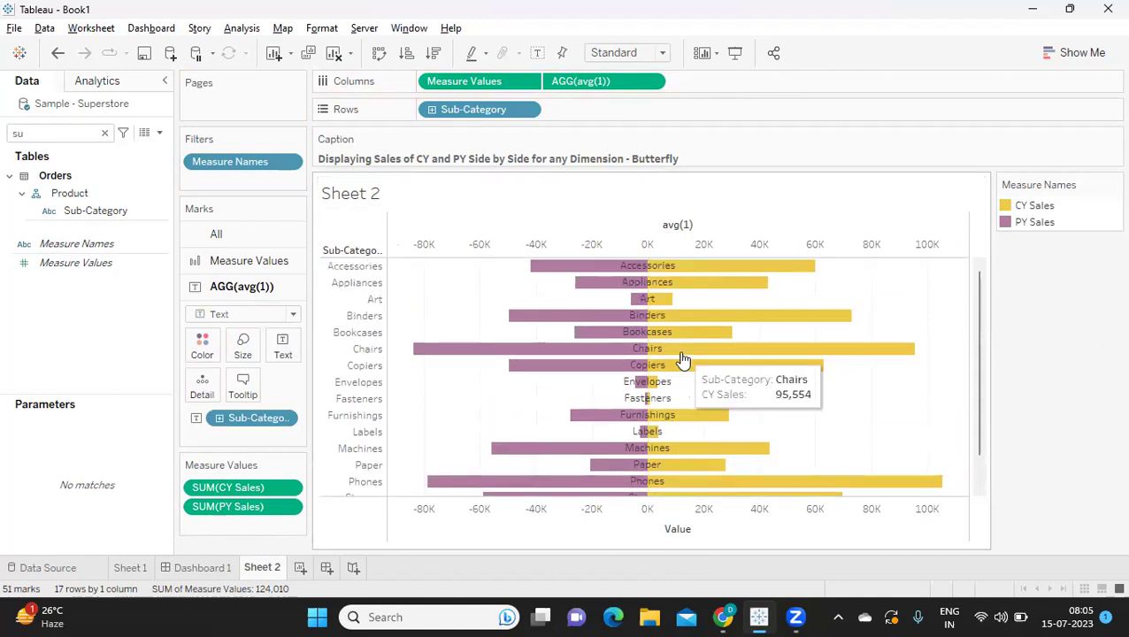